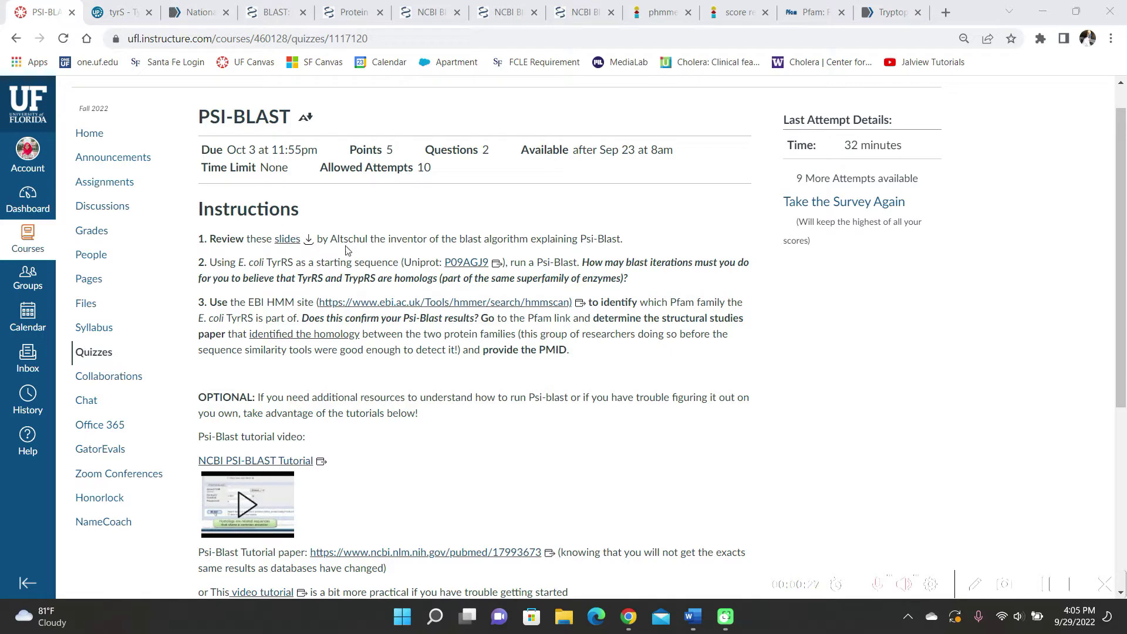
Switch to the UniProt entry P0AGJ9 for E. coli tyrosine-tRNA ligase (tyrS).
left_click(121, 6)
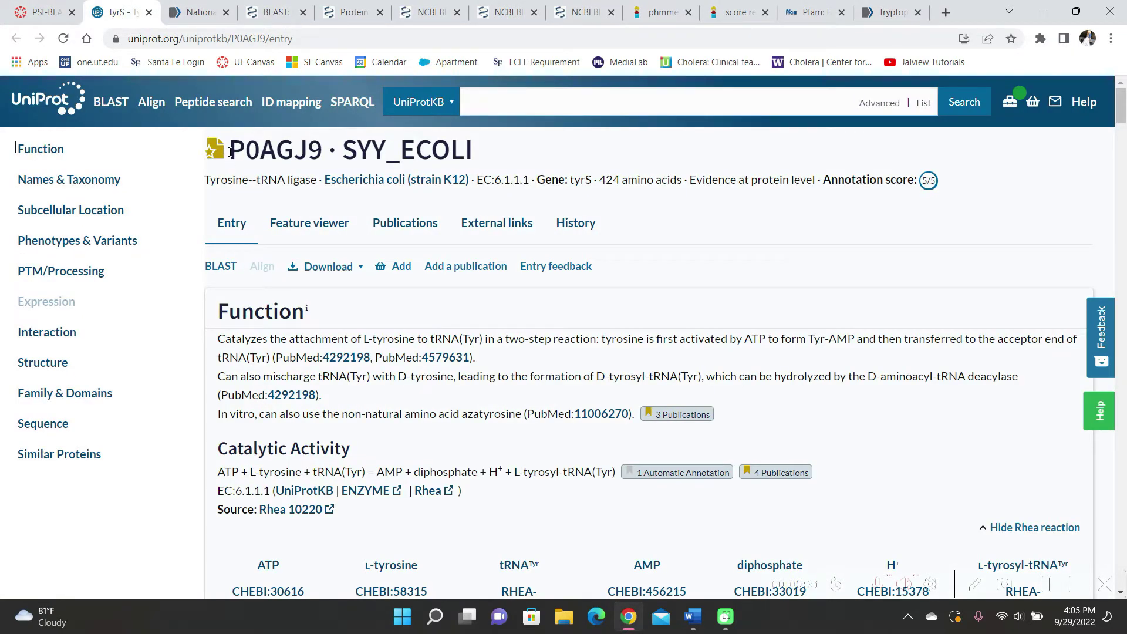
Copy accession P0AGJ9, search it in NCBI Protein, and show the record in FASTA format.
left_click_drag(230, 151, 318, 158)
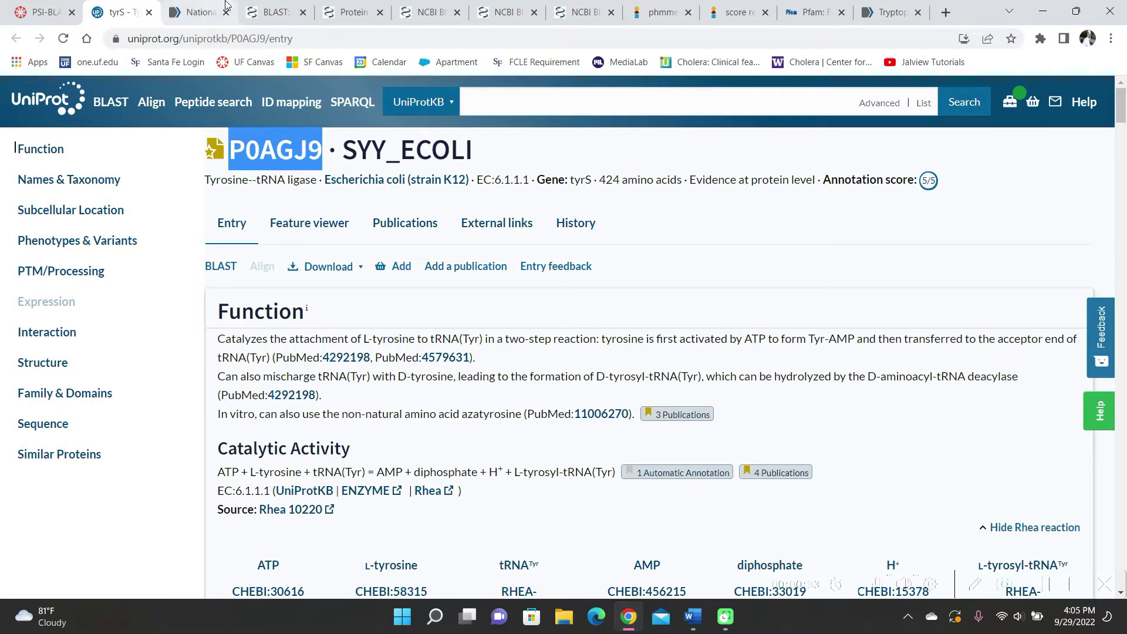
left_click(200, 12)
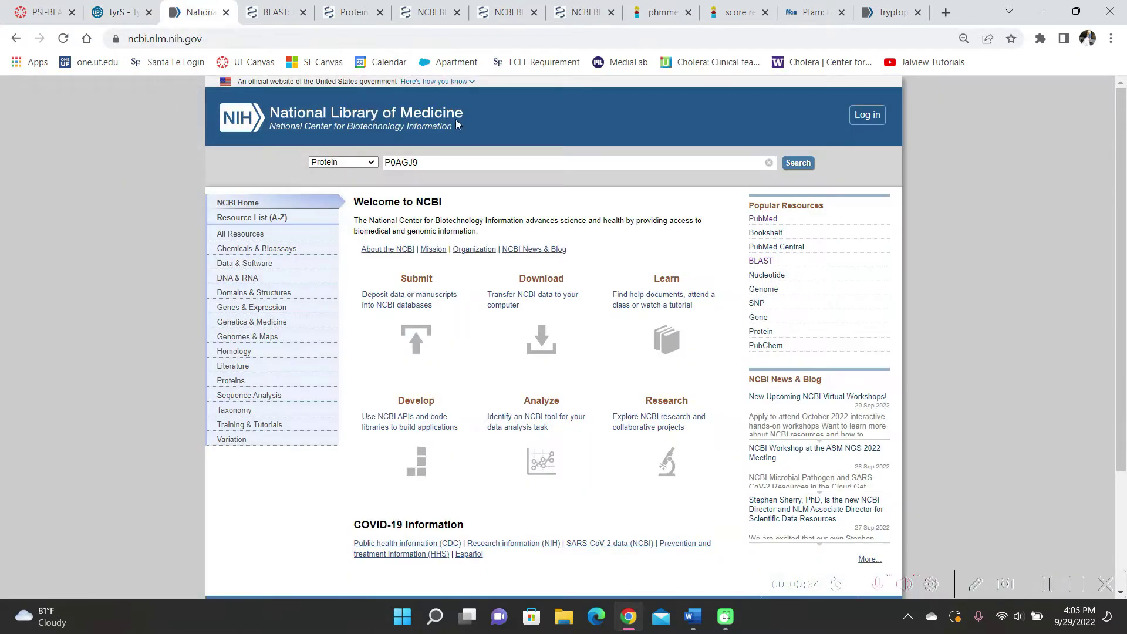
double_click(486, 165)
key("Return")
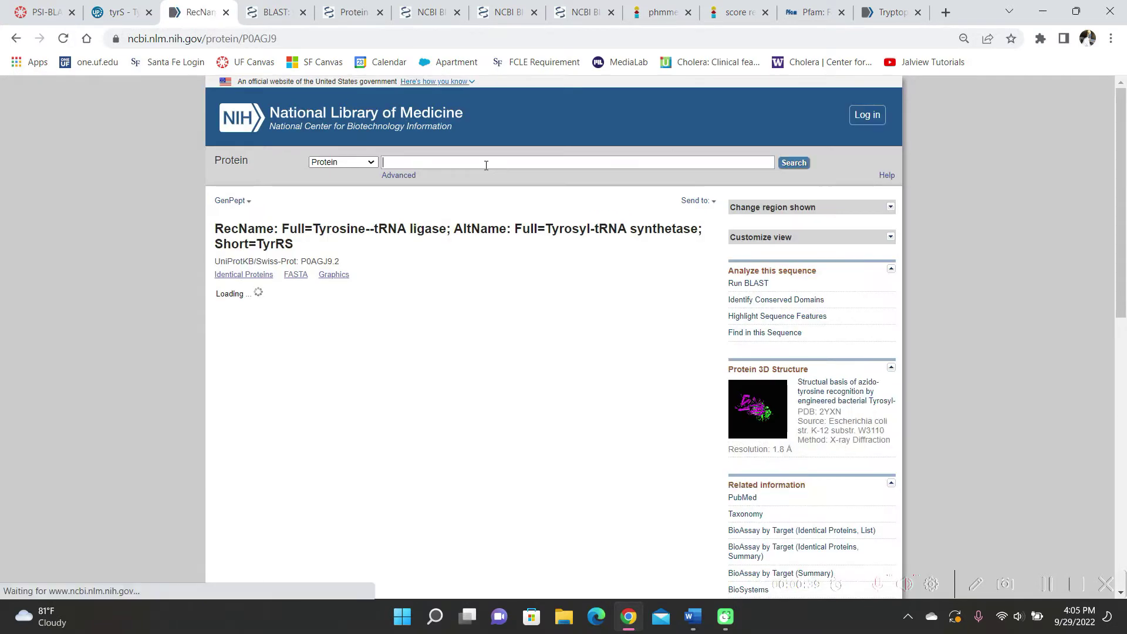
left_click(297, 276)
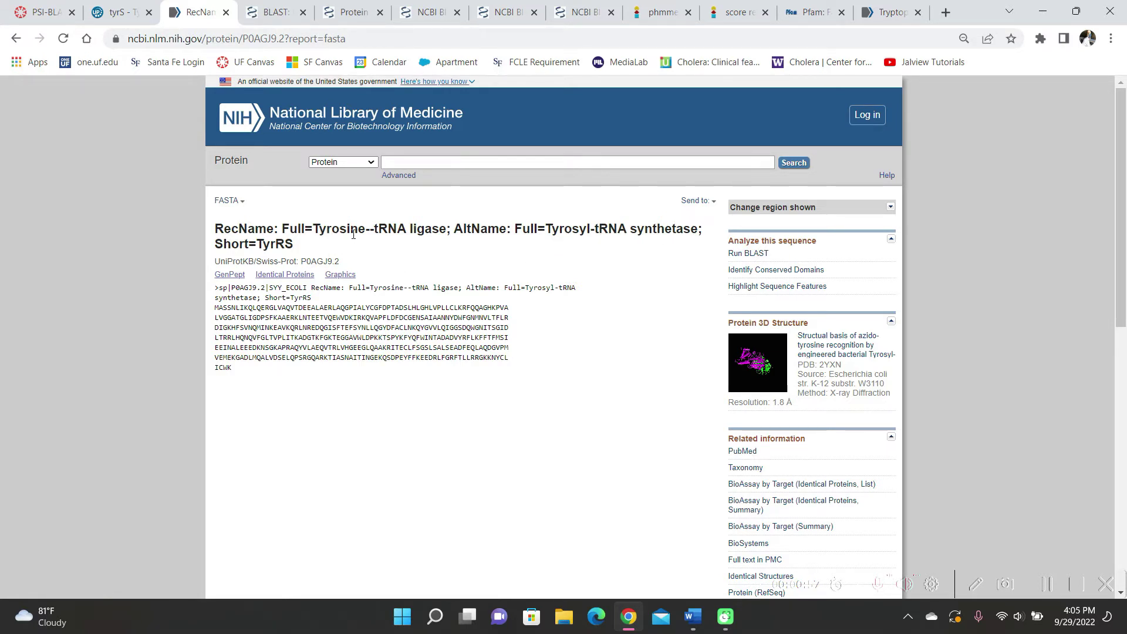
After rechecking the quiz, select the full P0AGJ9.2 FASTA header and sequence.
left_click(52, 10)
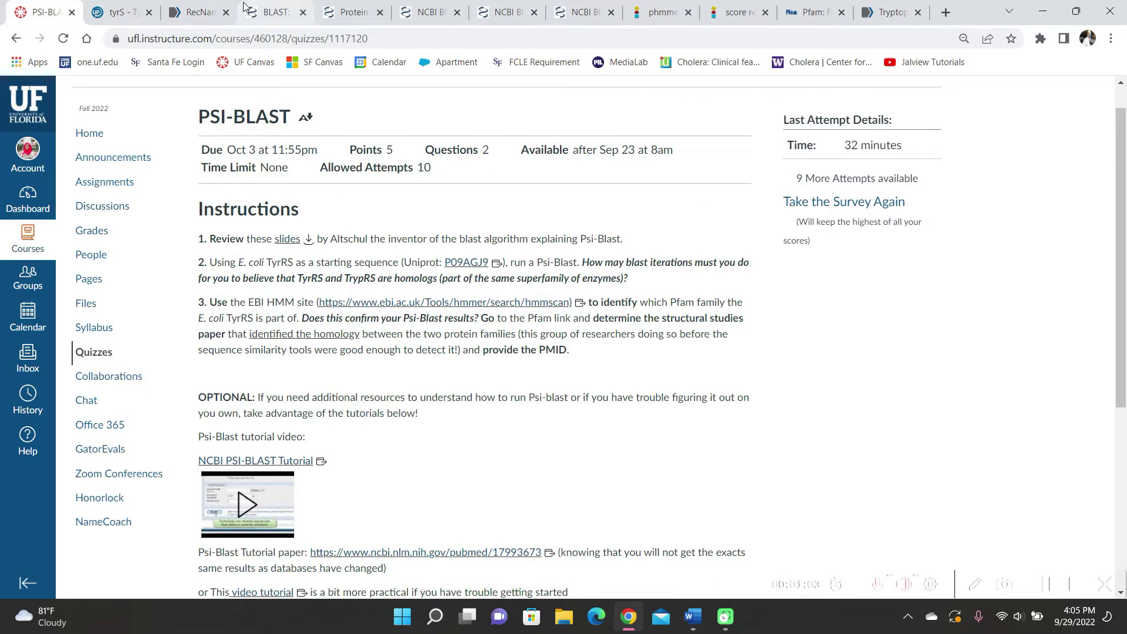
left_click(189, 6)
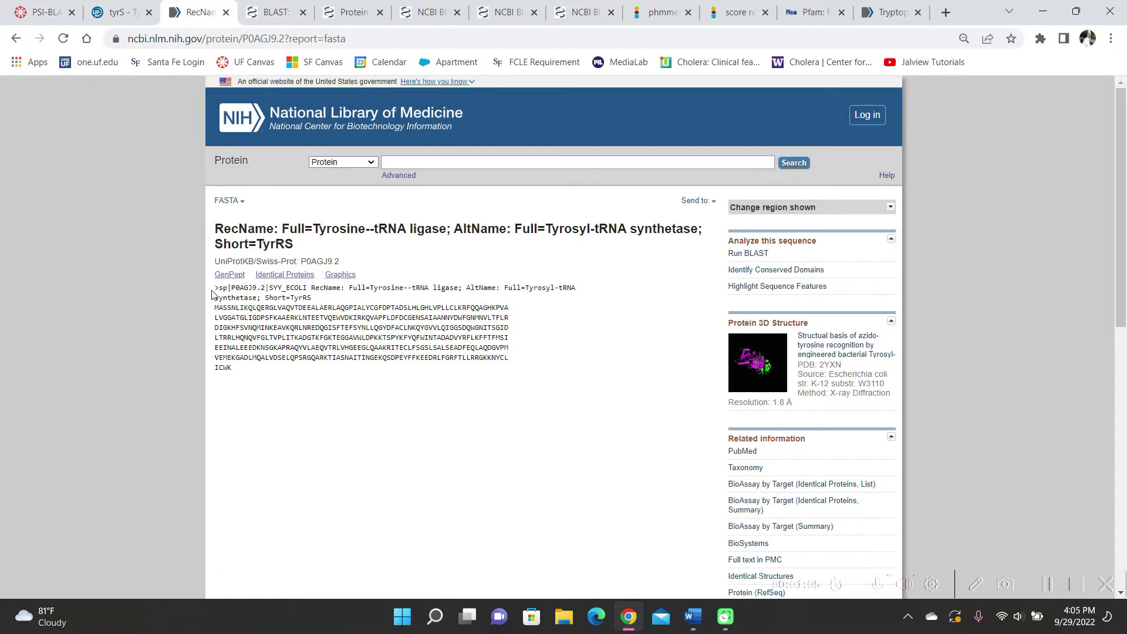
left_click_drag(212, 293, 251, 373)
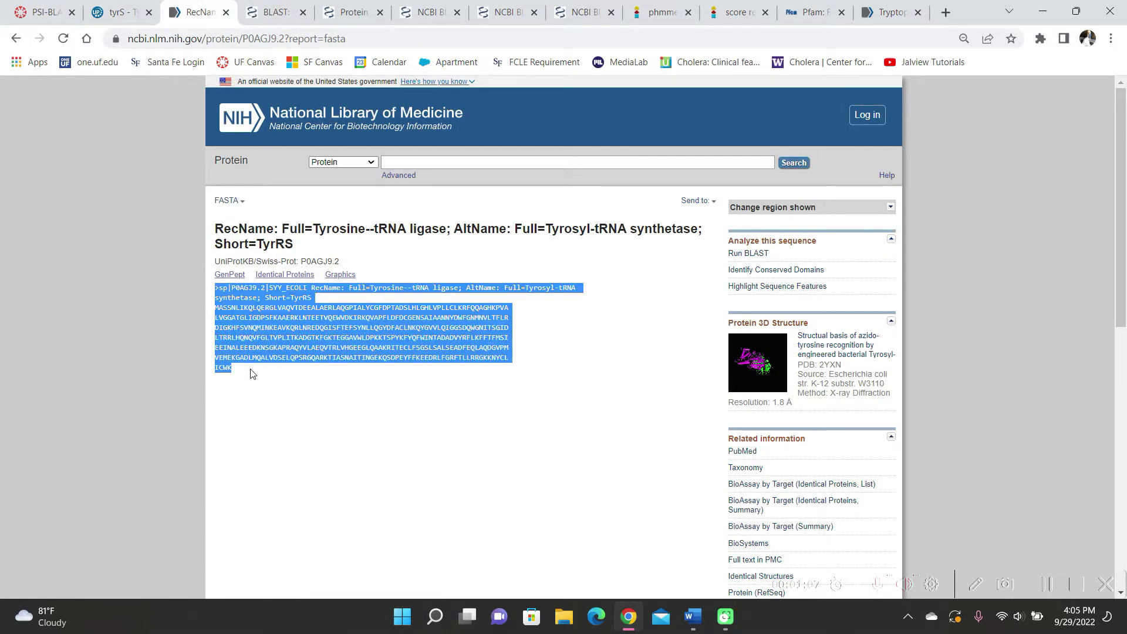
left_click(312, 367)
Run PSI-BLAST on the pasted TyrRS sequence against the swissprot database.
left_click(289, 6)
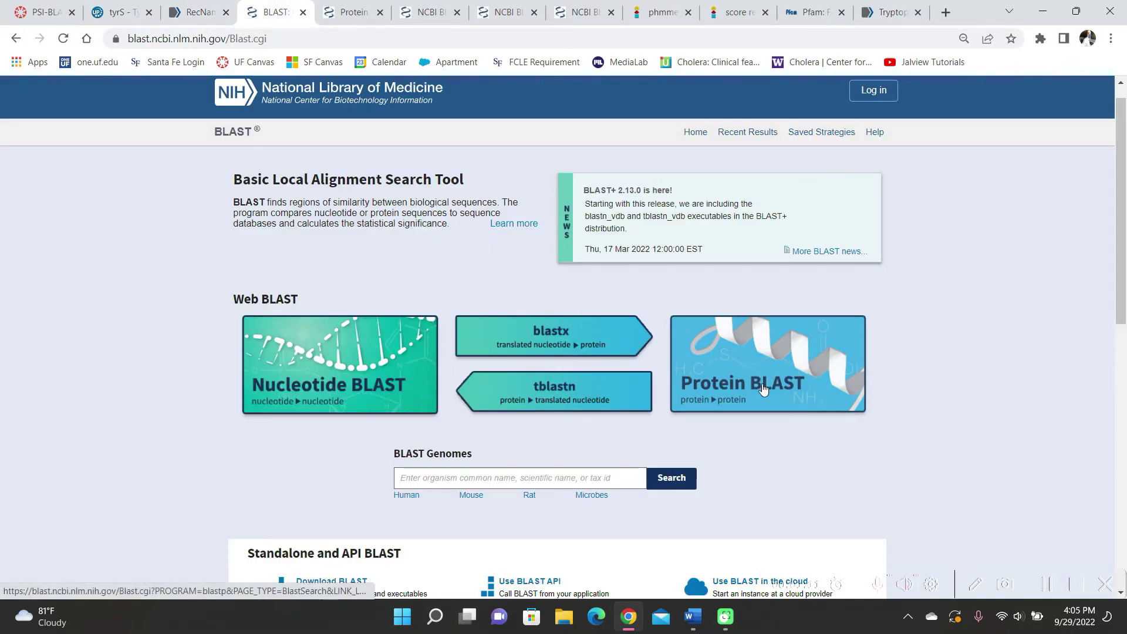
left_click(353, 12)
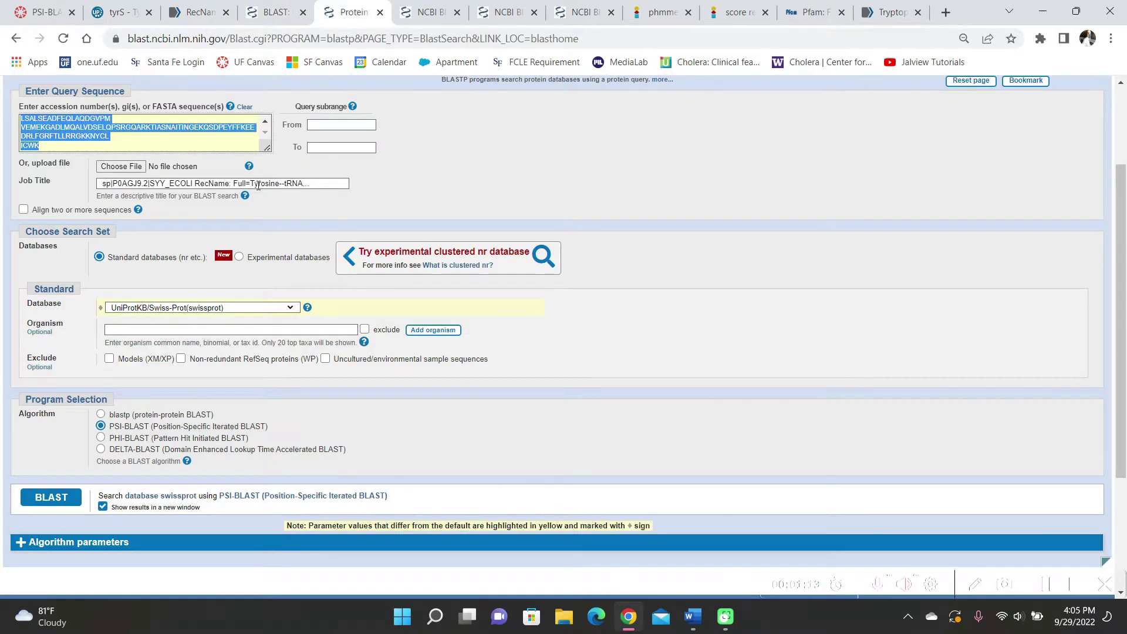
scroll(226, 180, "up", 1)
left_click(226, 179)
scroll(226, 180, "up", 2)
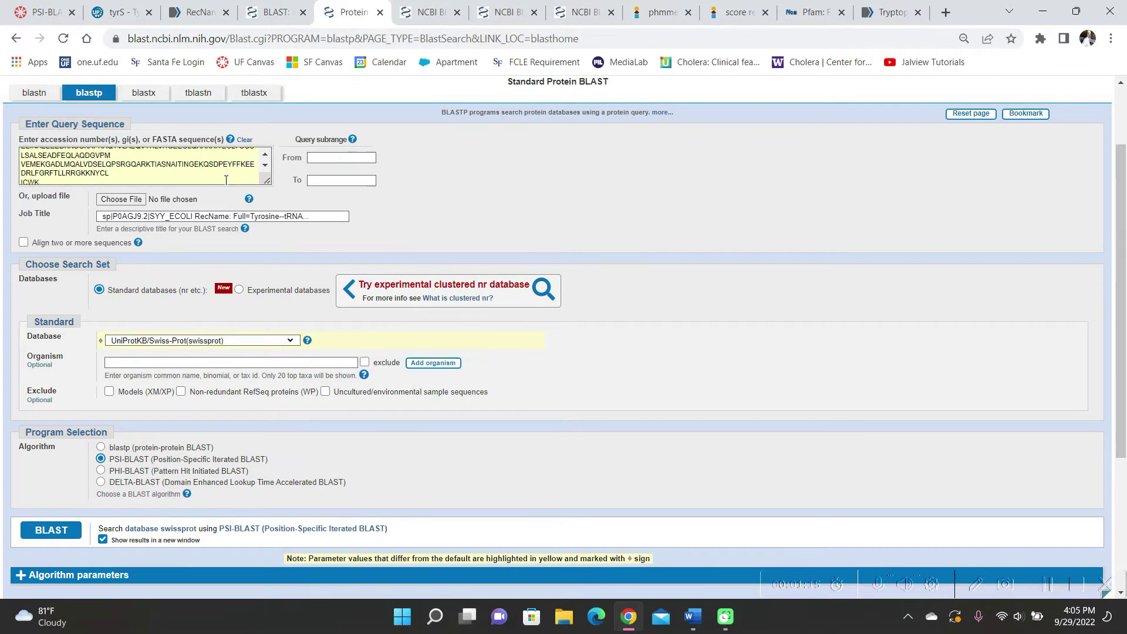
scroll(226, 179, "down", 2)
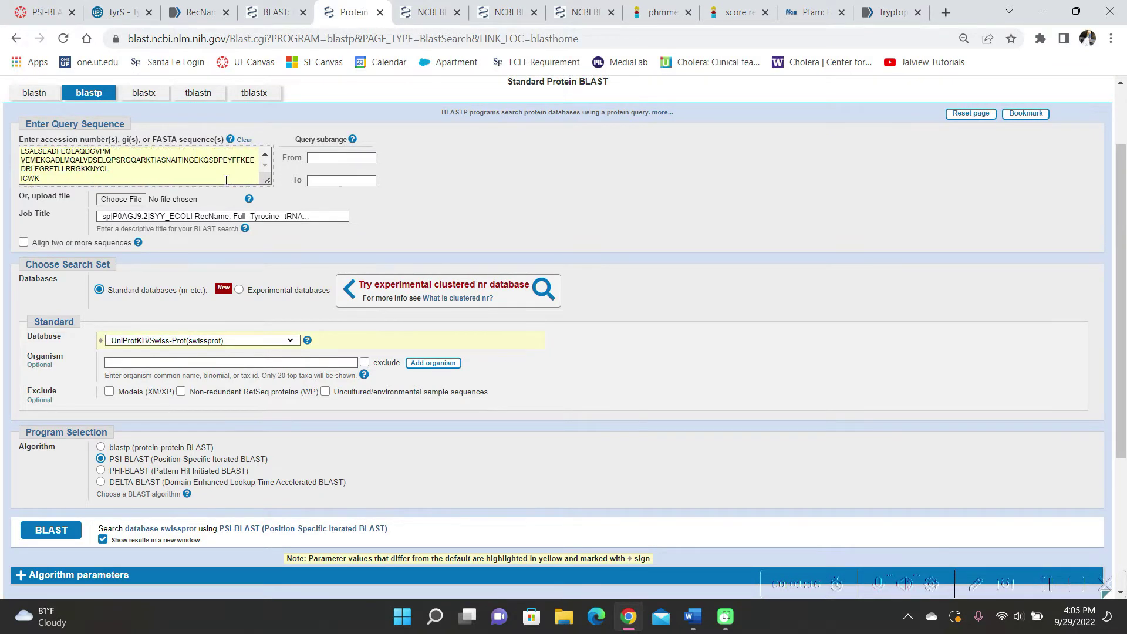
left_click(51, 530)
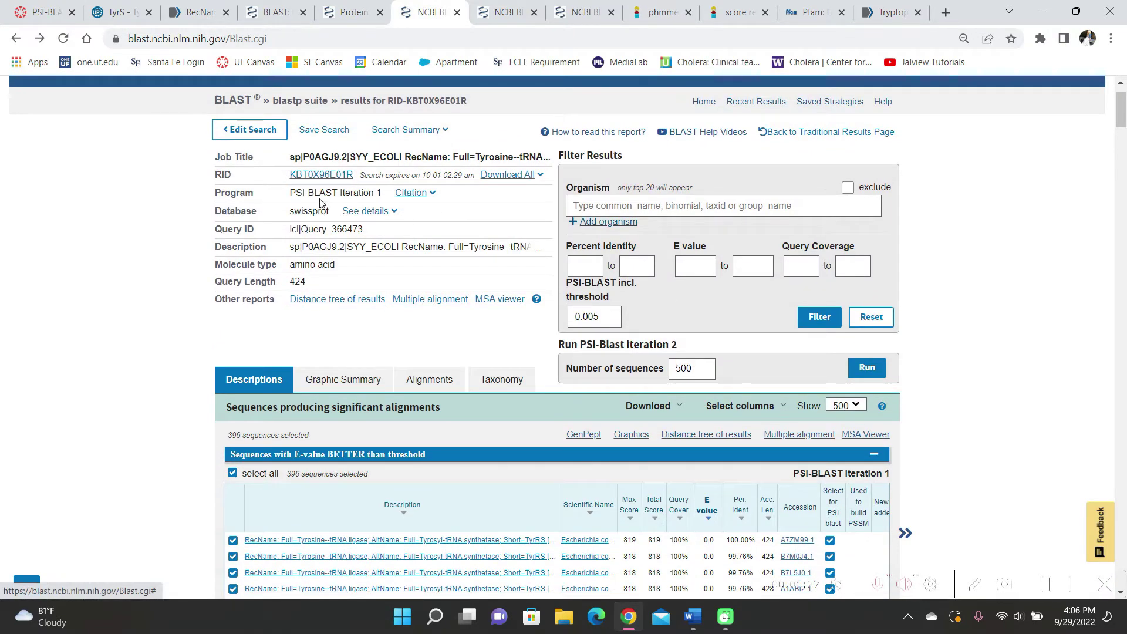
Review the 396 Tyrosine--tRNA ligase hits of iteration 1 and reread the quiz questions.
scroll(1015, 362, "down", 10)
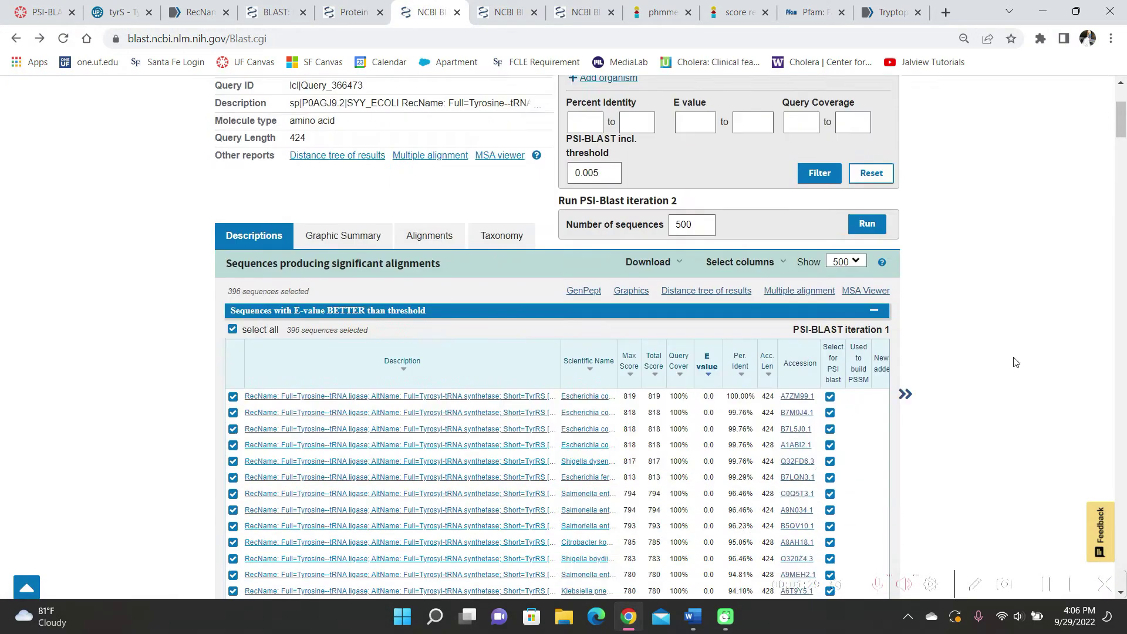
scroll(985, 490, "up", 4)
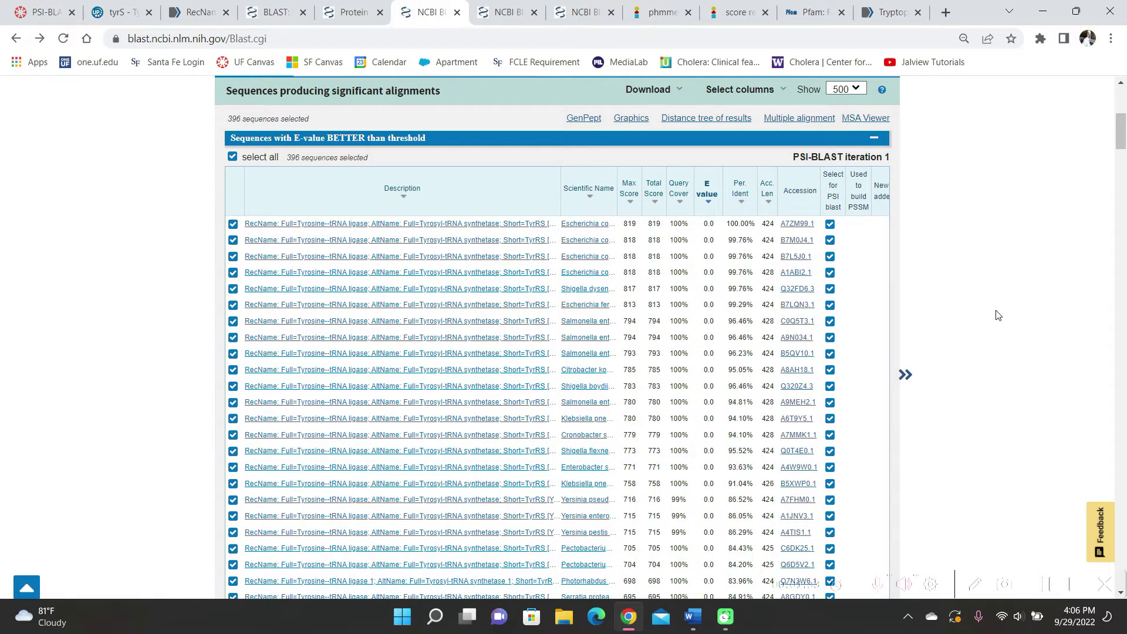
scroll(996, 315, "down", 10)
scroll(995, 315, "down", 10)
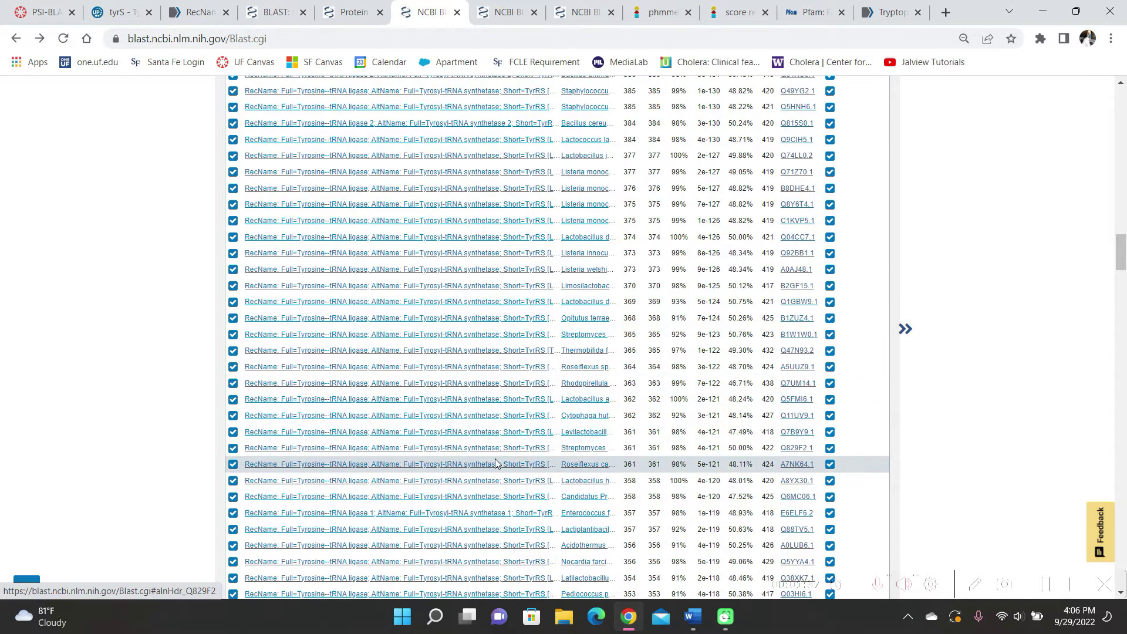
scroll(500, 390, "down", 15)
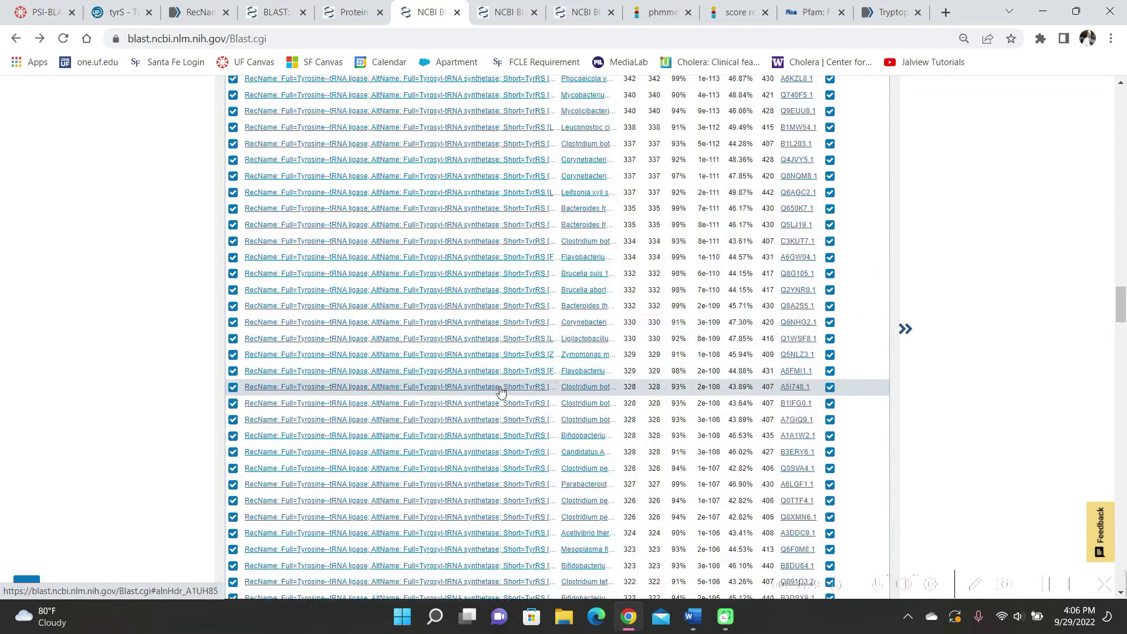
scroll(500, 390, "down", 15)
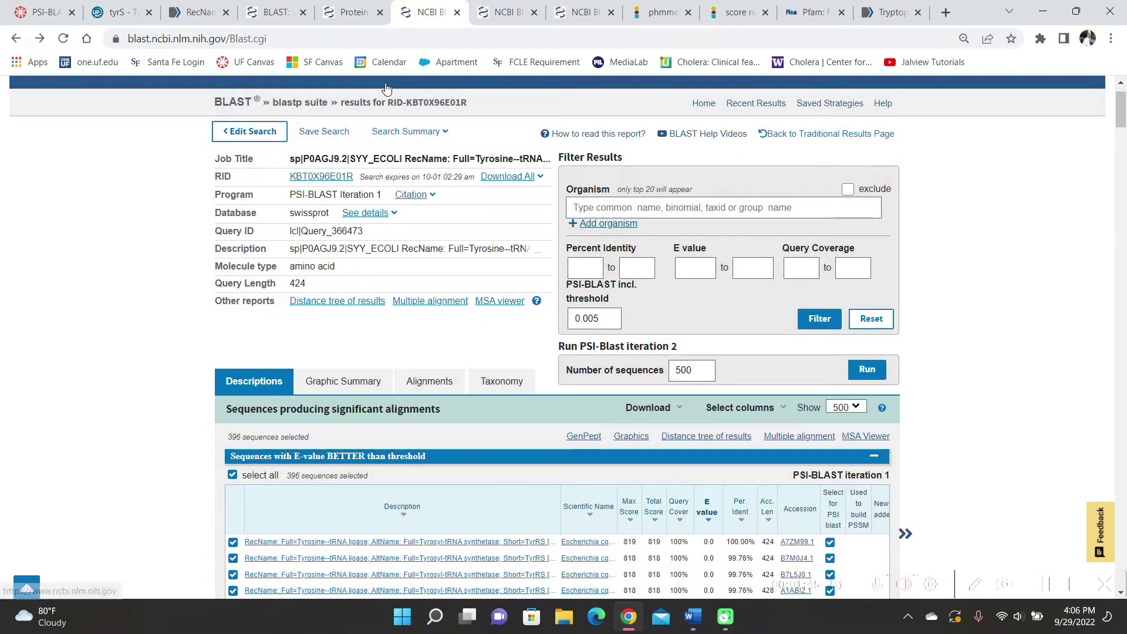
left_click(80, 6)
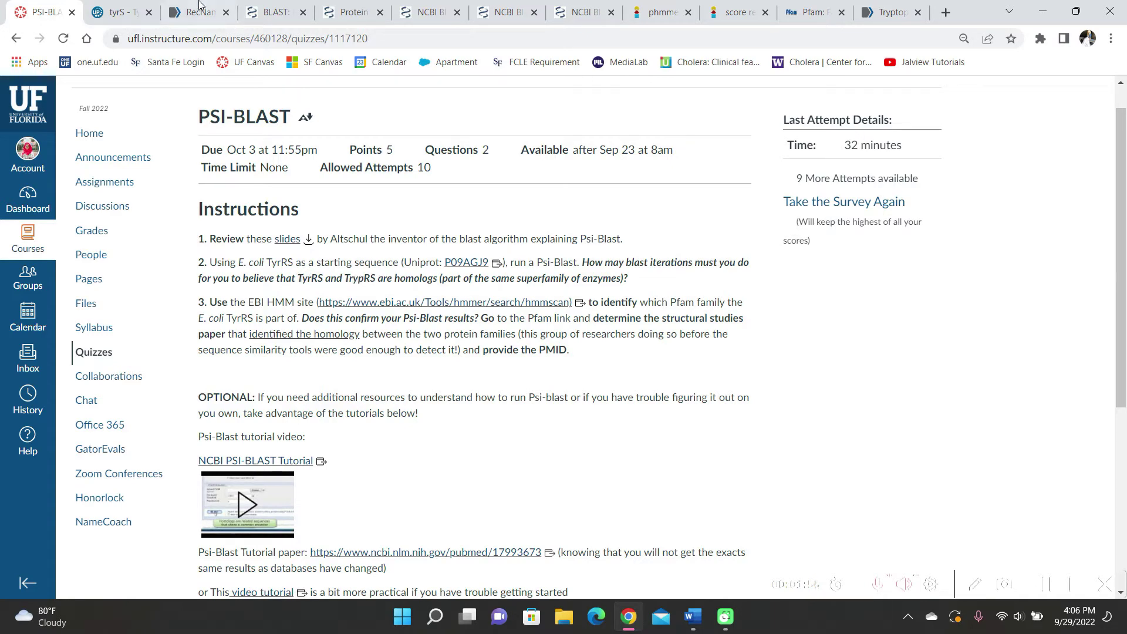
left_click(350, 12)
Scan PSI-BLAST iteration 2's new hits down to the Tryptophan--tRNA ligase rows and back.
left_click(426, 13)
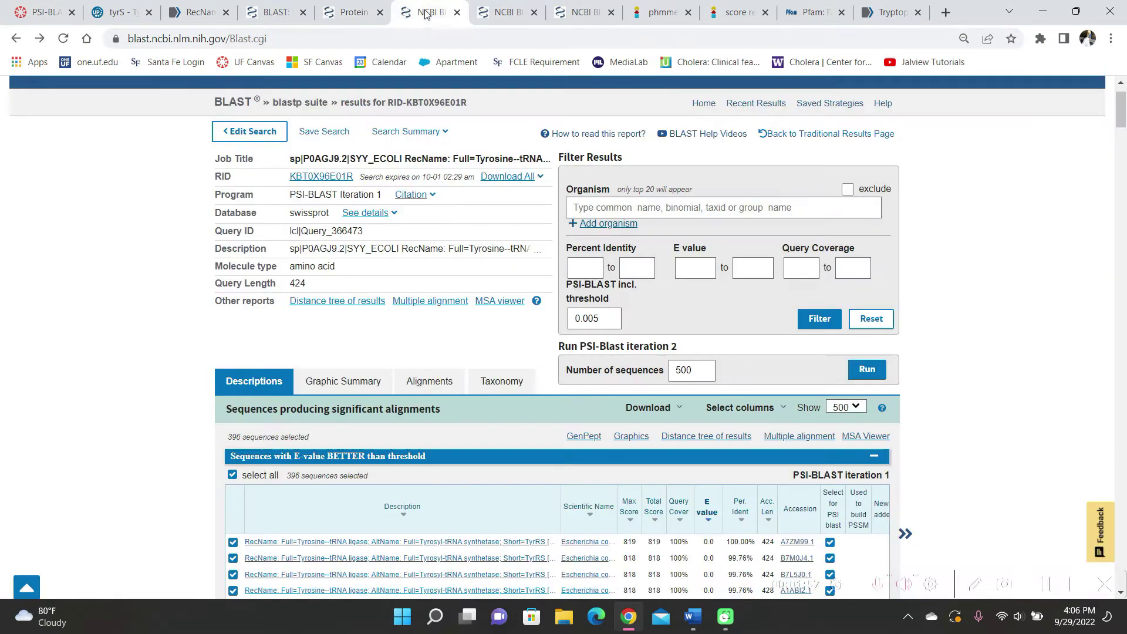
left_click(491, 19)
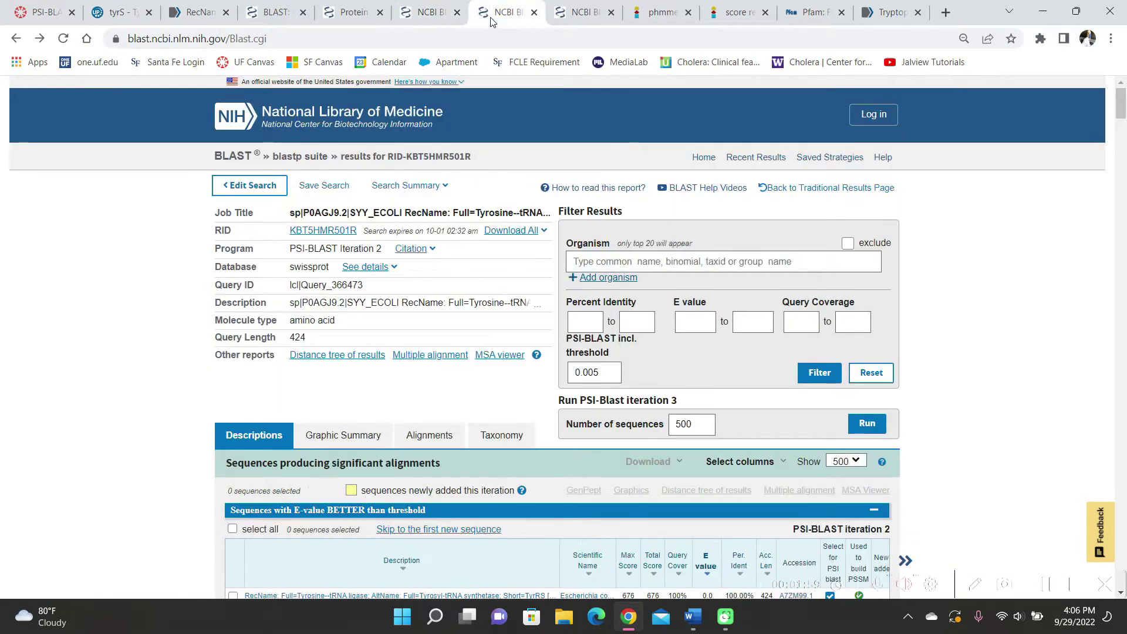
scroll(350, 195, "down", 5)
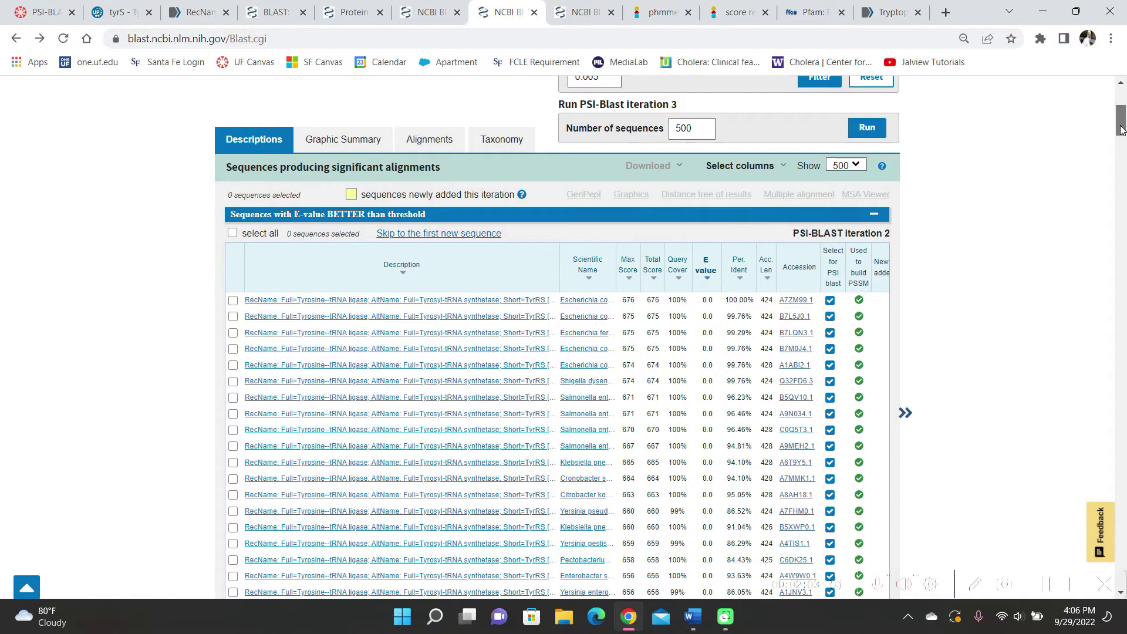
left_click_drag(1120, 120, 1124, 505)
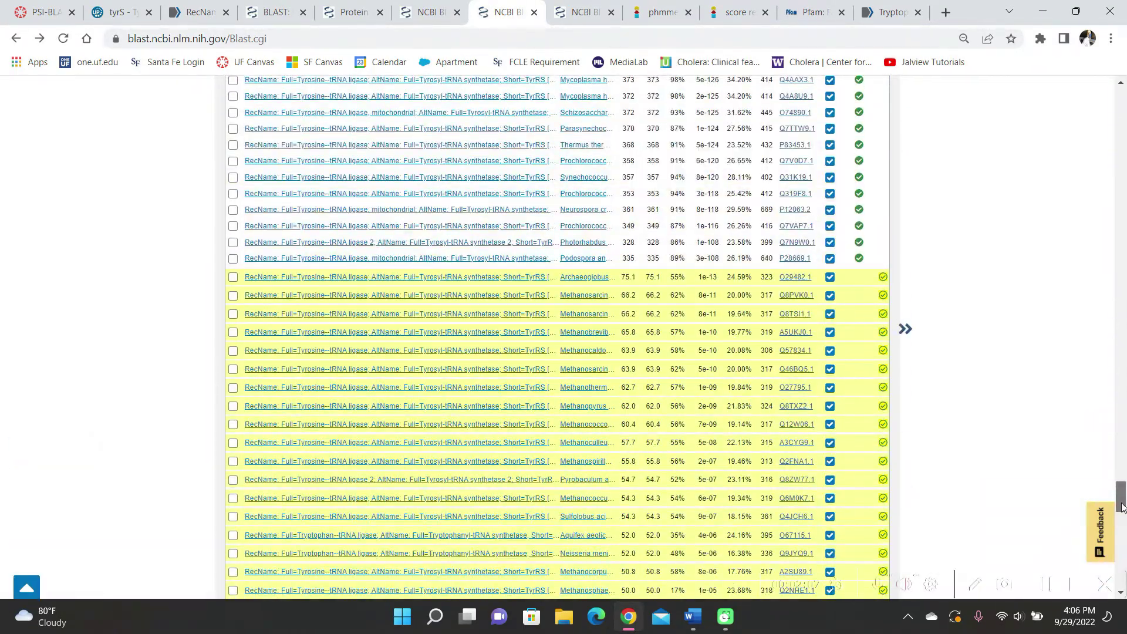
scroll(991, 426, "down", 2)
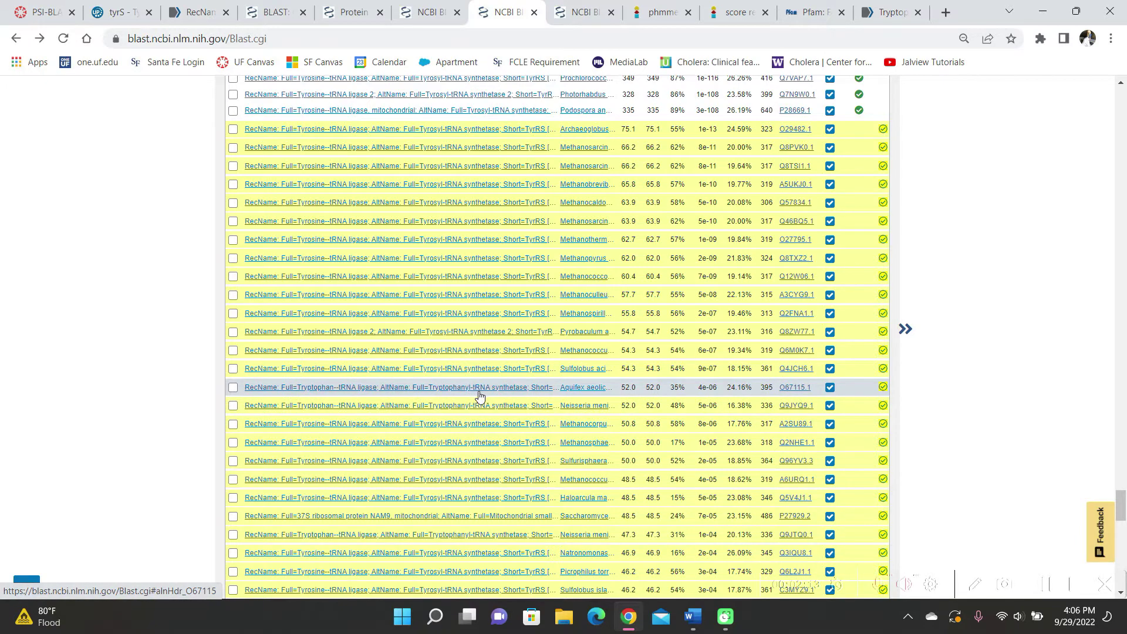
scroll(513, 393, "down", 2)
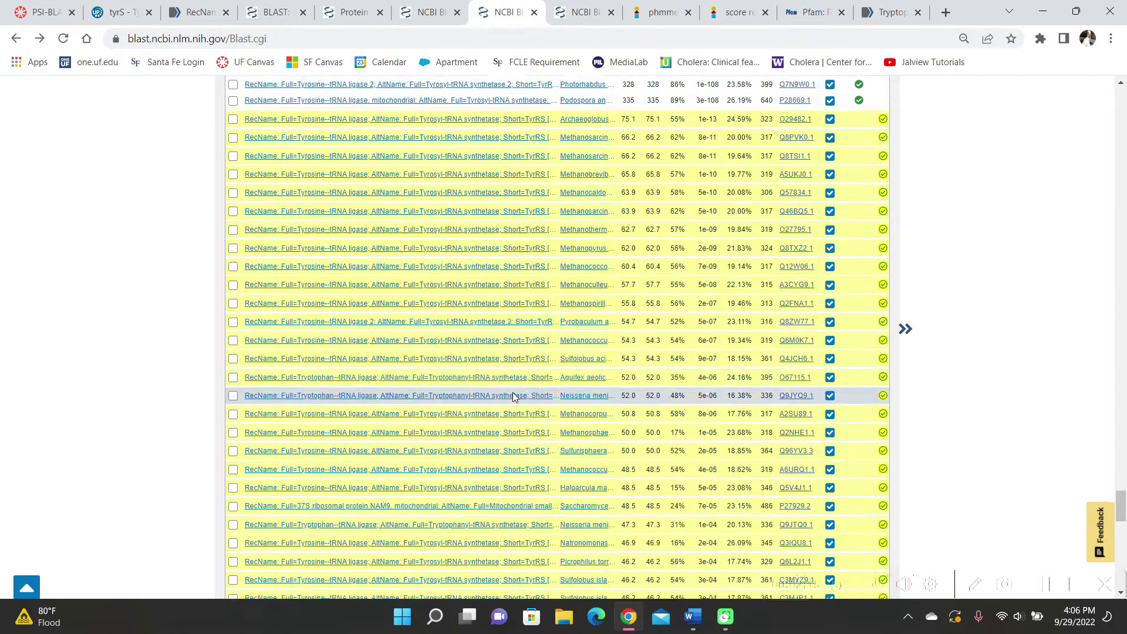
scroll(513, 397, "down", 9)
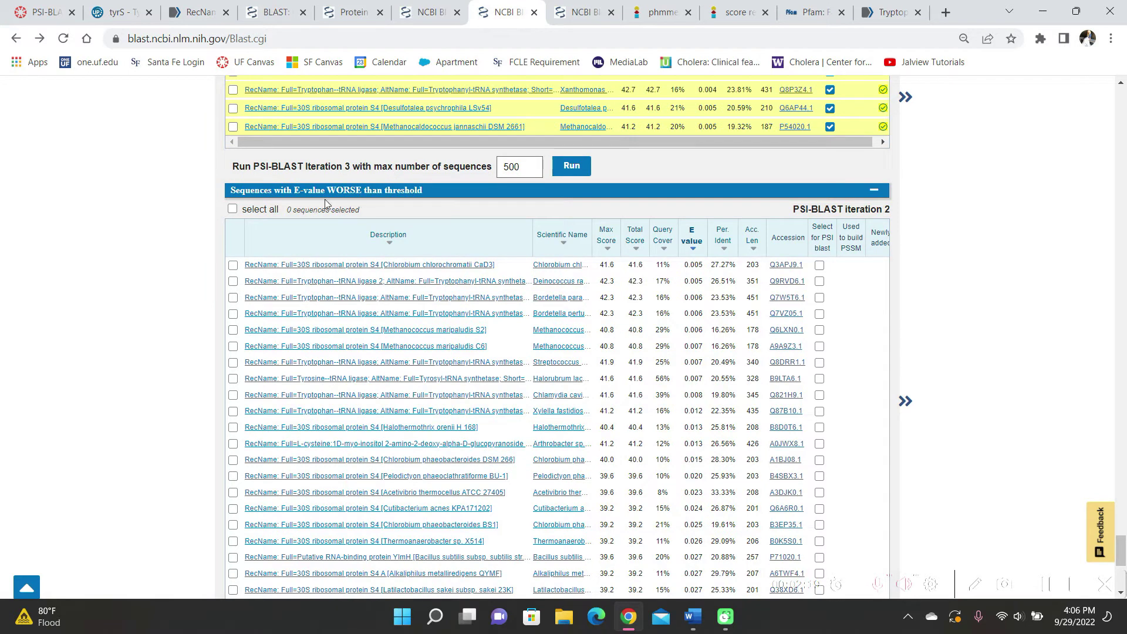
scroll(106, 357, "down", 1)
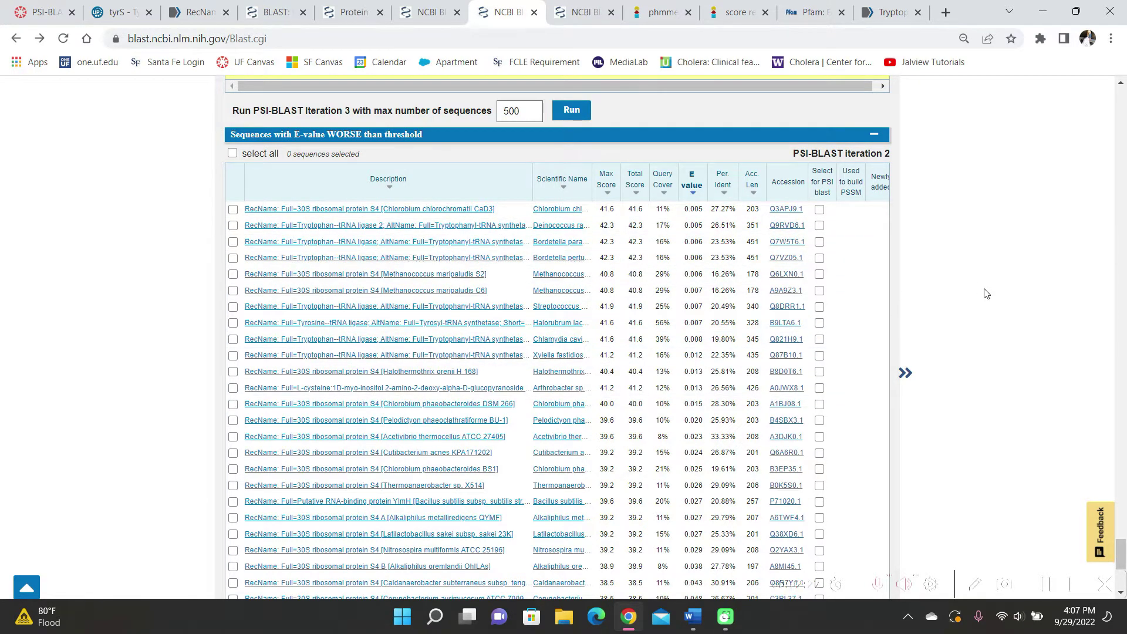
scroll(985, 293, "up", 2)
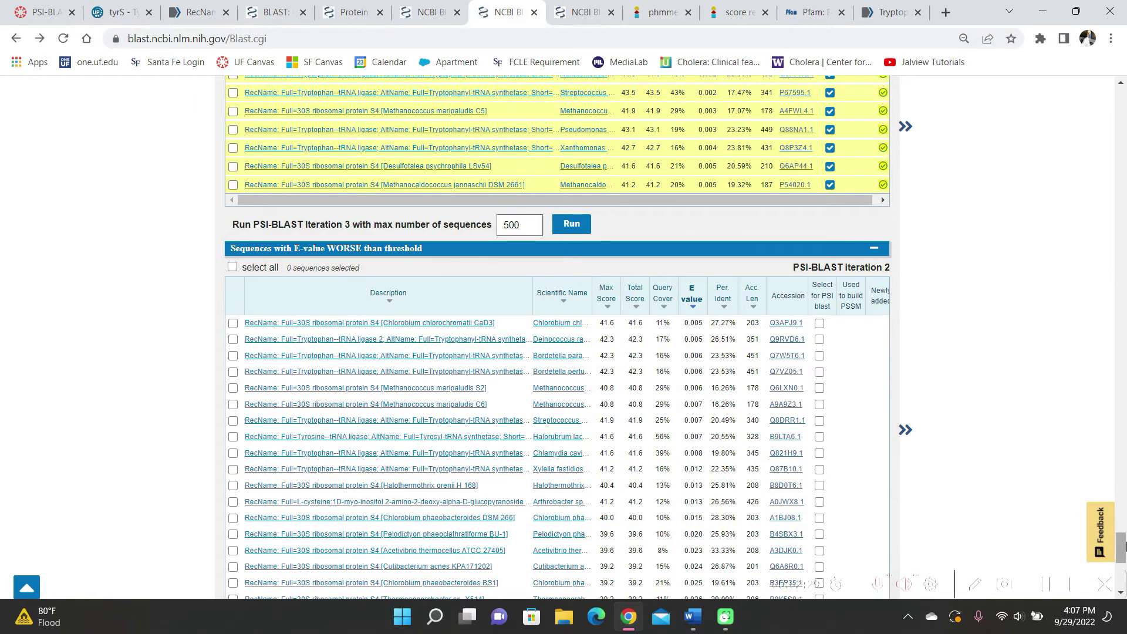
left_click_drag(1122, 545, 1125, 68)
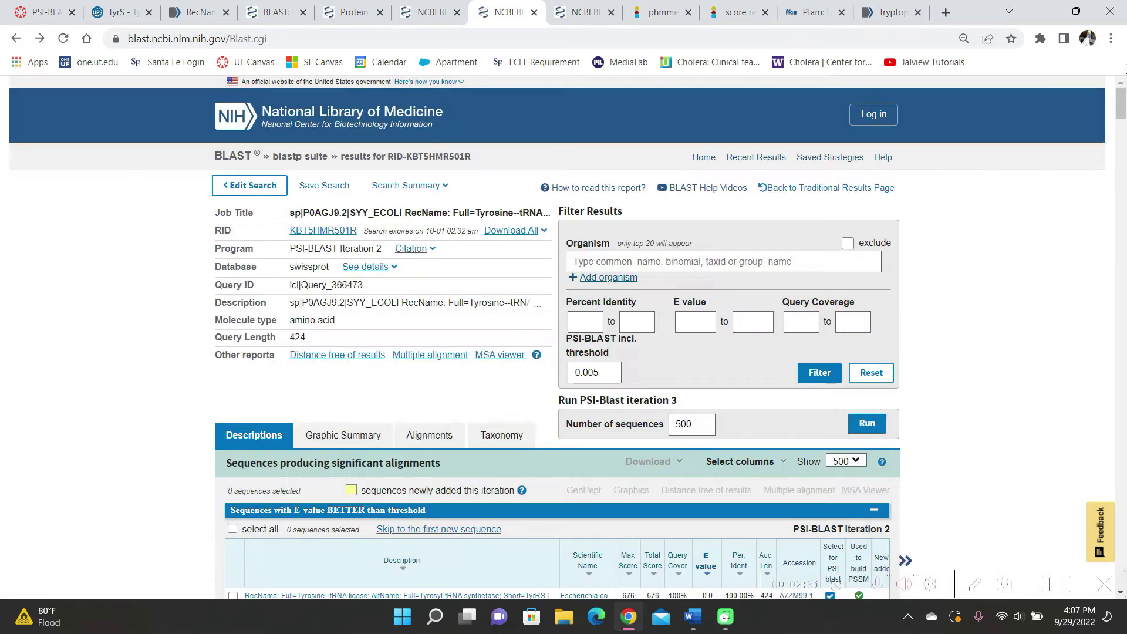
Scan iteration 3's mix of tyrosine and tryptophan tRNA ligase hits, then revisit the quiz.
left_click(587, 6)
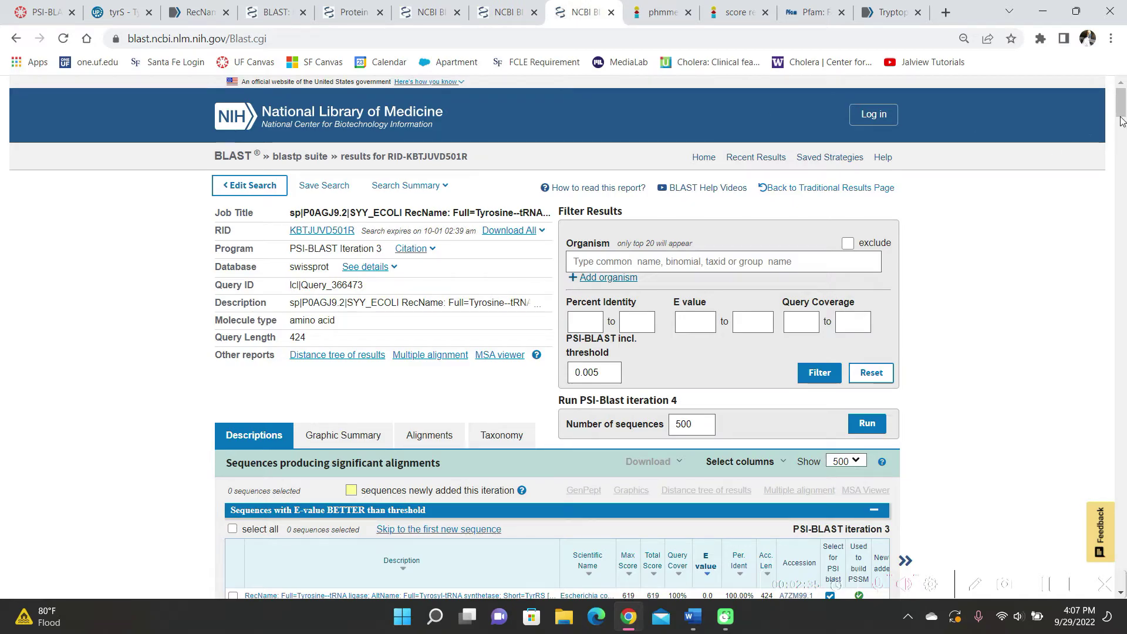
left_click_drag(1122, 120, 1121, 509)
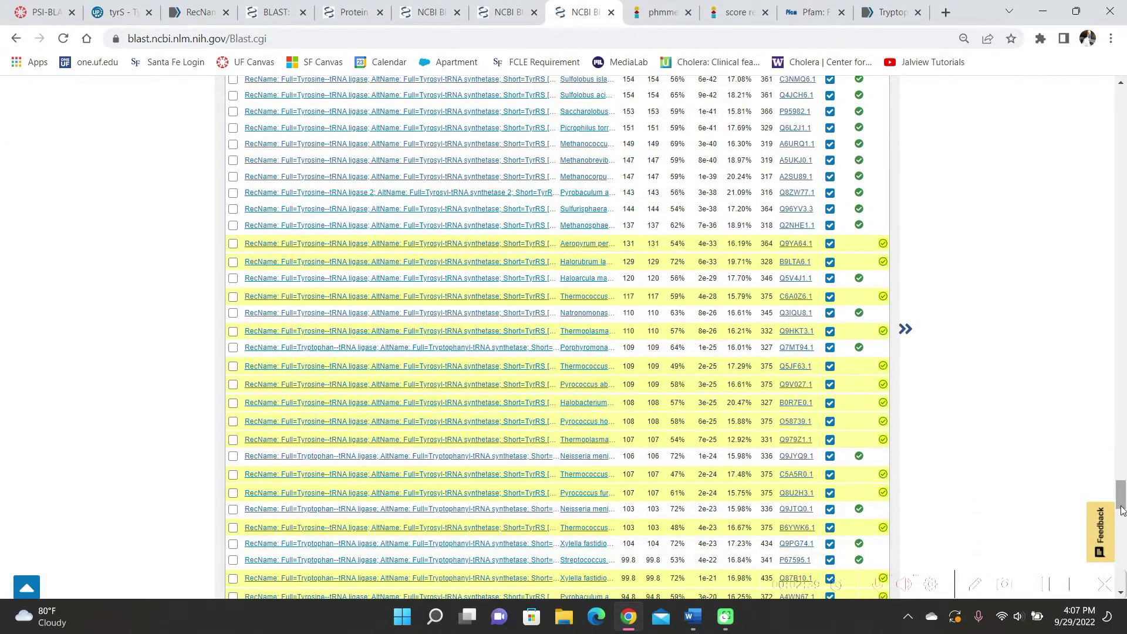
scroll(1027, 369, "down", 4)
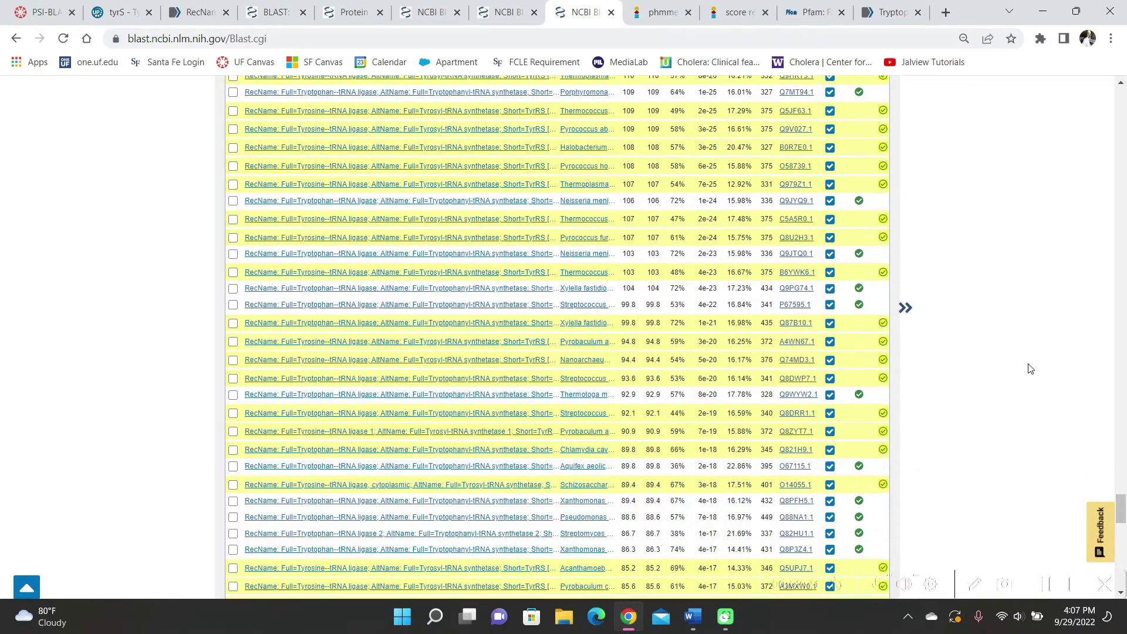
scroll(1029, 368, "down", 6)
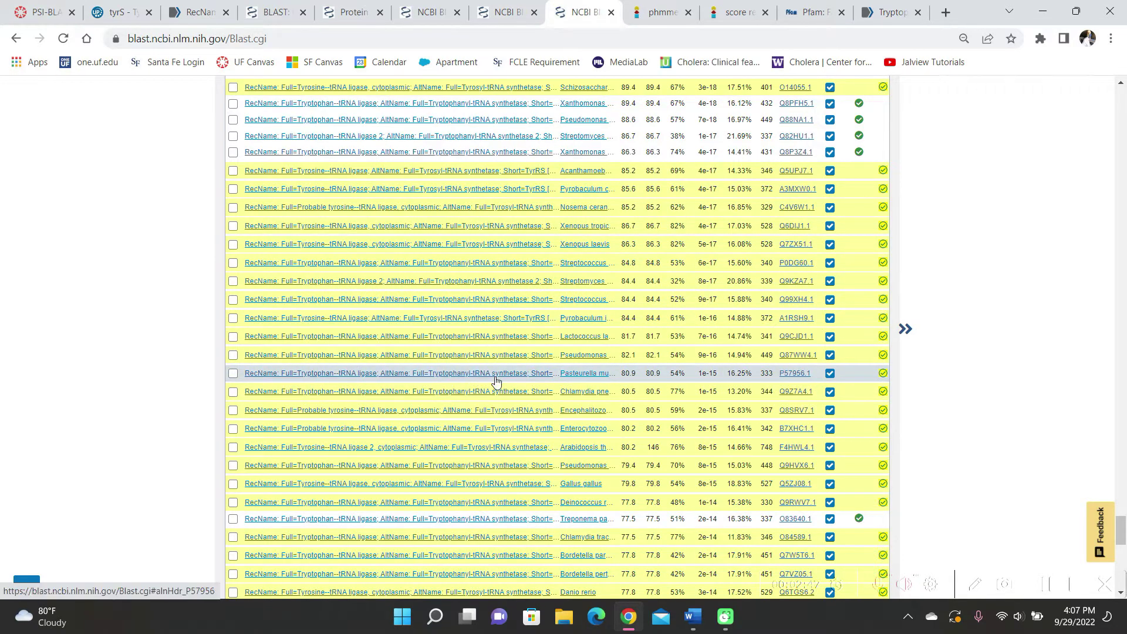
scroll(965, 324, "down", 12)
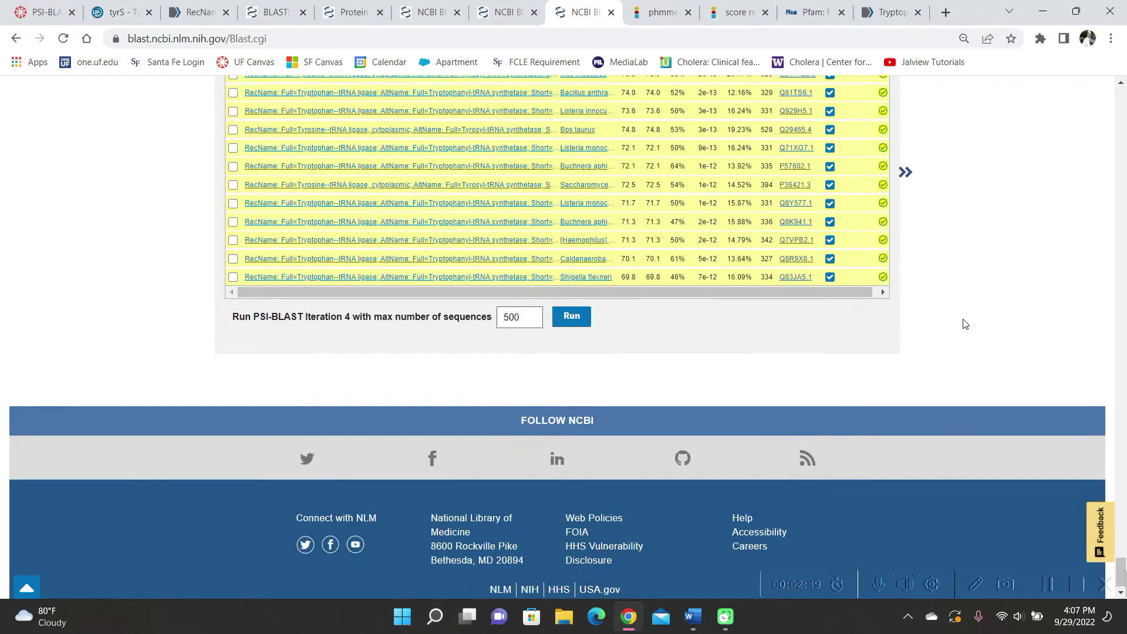
scroll(965, 324, "up", 2)
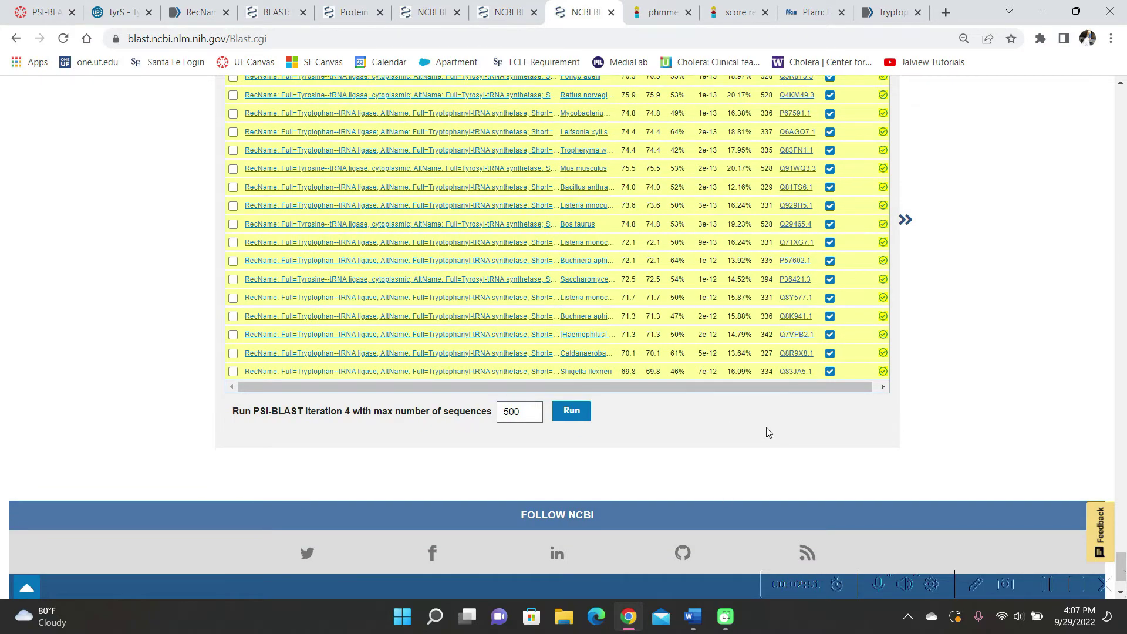
scroll(908, 422, "up", 4)
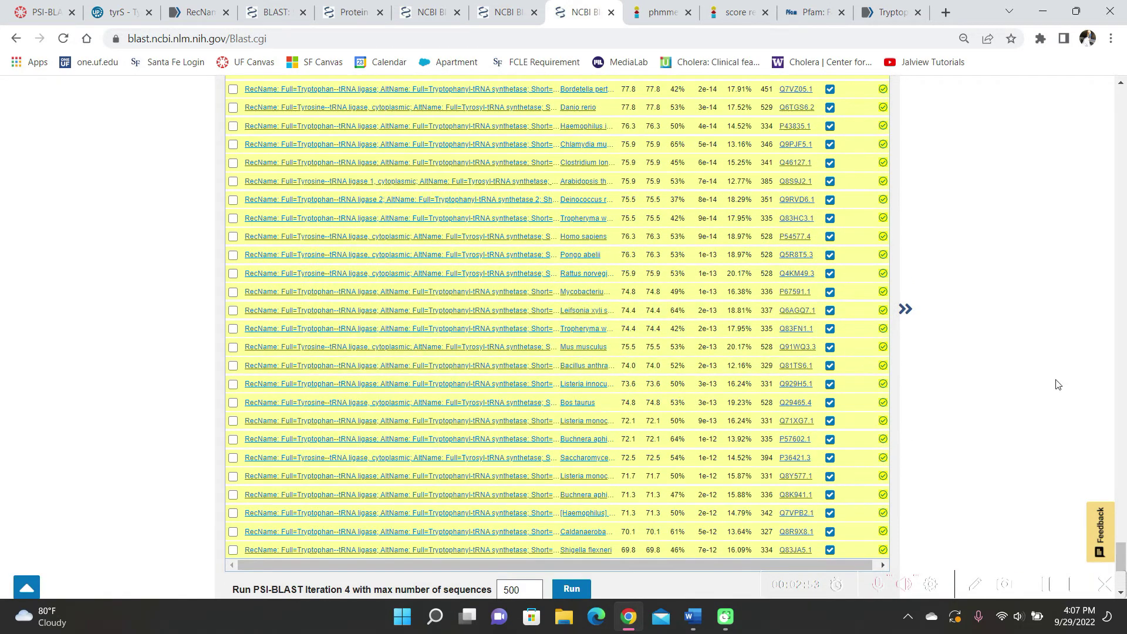
left_click_drag(1124, 524, 1123, 82)
left_click(40, 12)
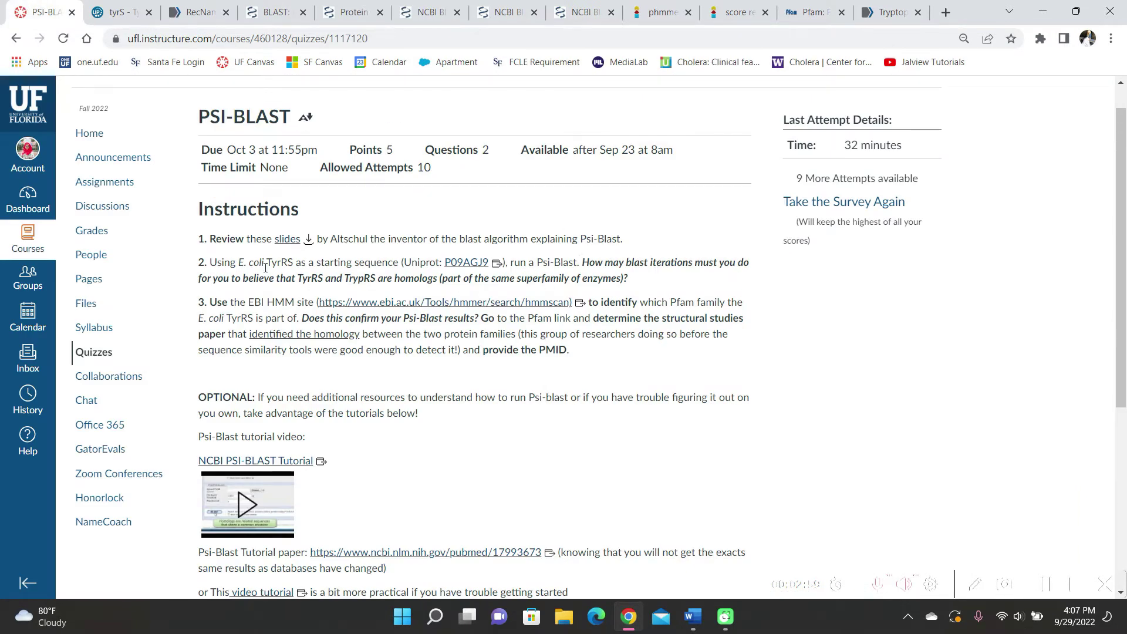
Highlight the quiz phrase stating TyrRS and TrypRS are homologs.
left_click_drag(245, 276, 438, 290)
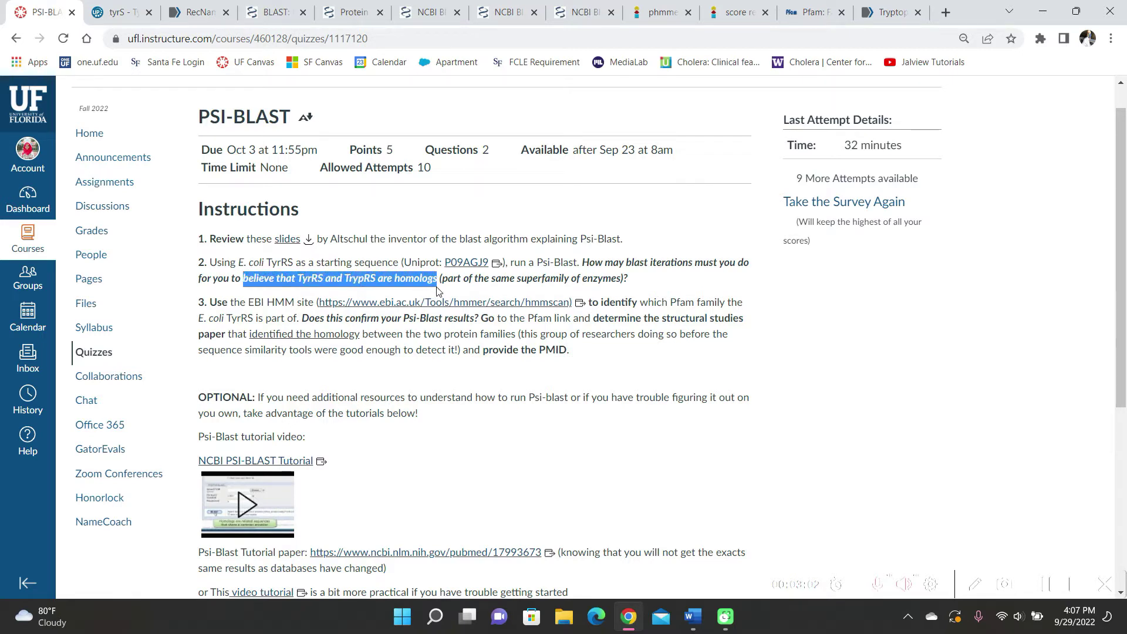
left_click(874, 328)
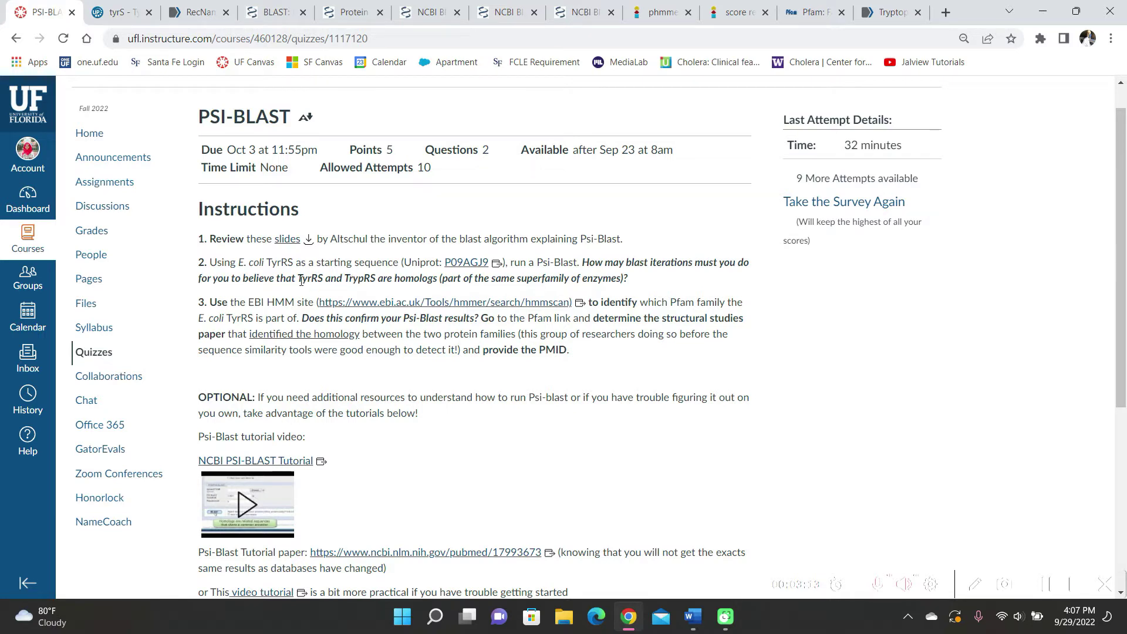
left_click_drag(298, 279, 443, 282)
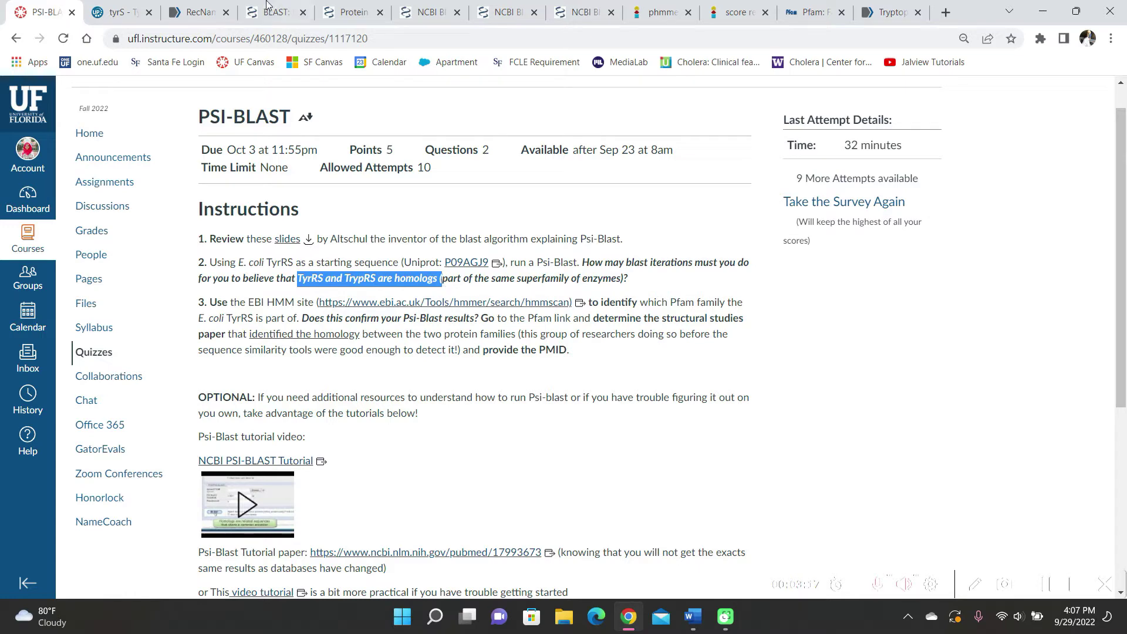
Go back to the PSI-BLAST iteration 3 Tyrosine--tRNA ligase hit list.
left_click(585, 7)
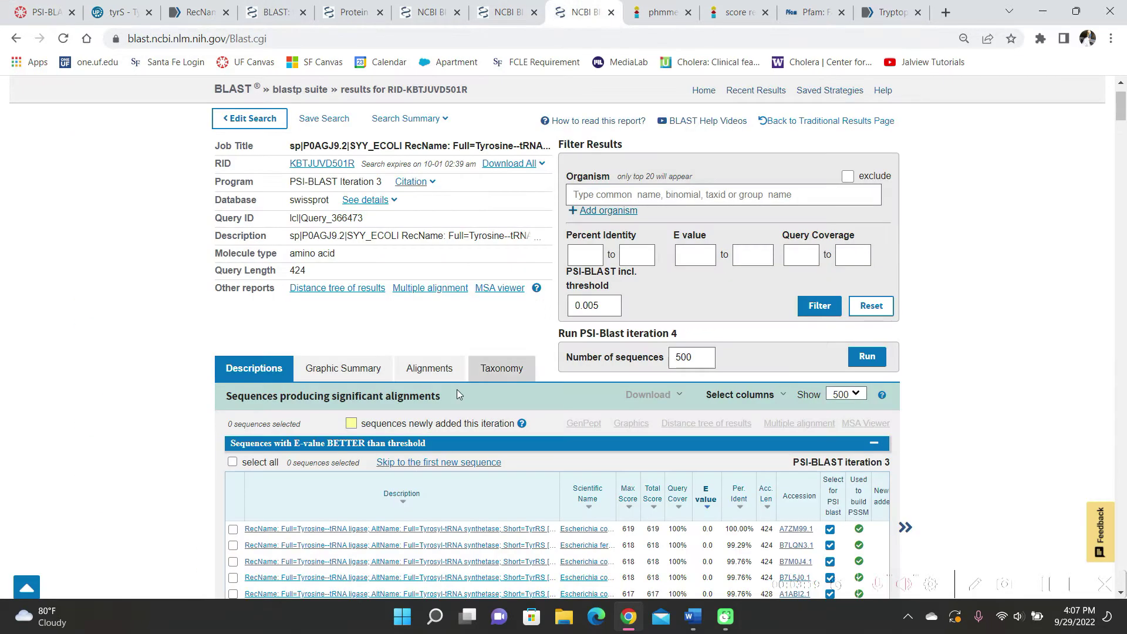
scroll(457, 389, "down", 5)
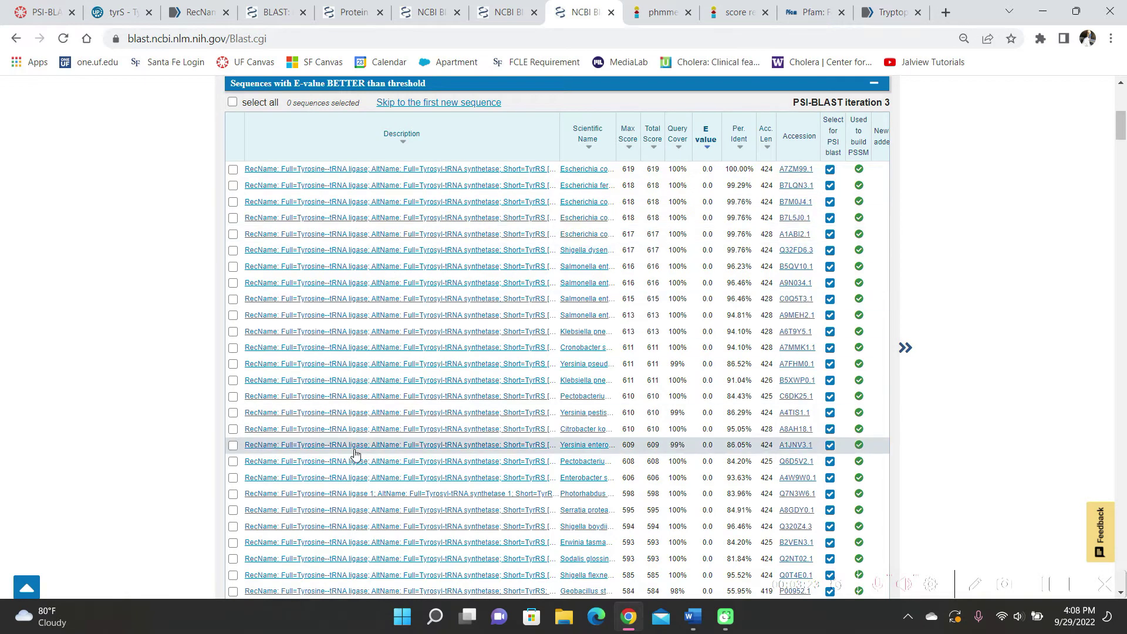
scroll(586, 352, "up", 3)
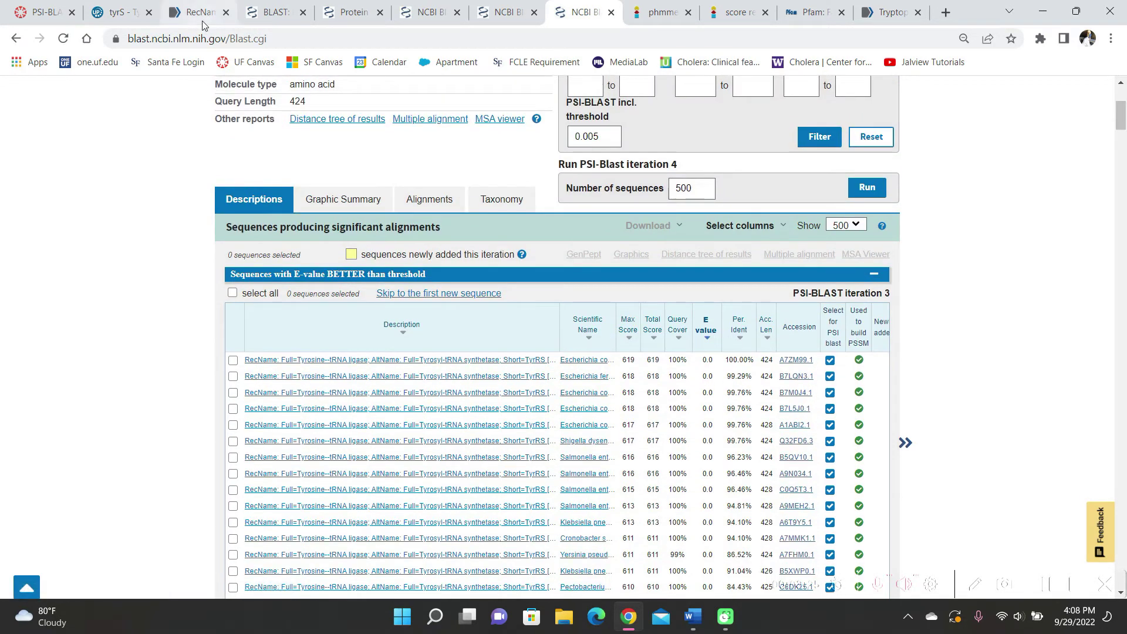
Glance at the quiz instructions, then bring up the HMMER phmmer search with the TyrRS sequence.
left_click(38, 12)
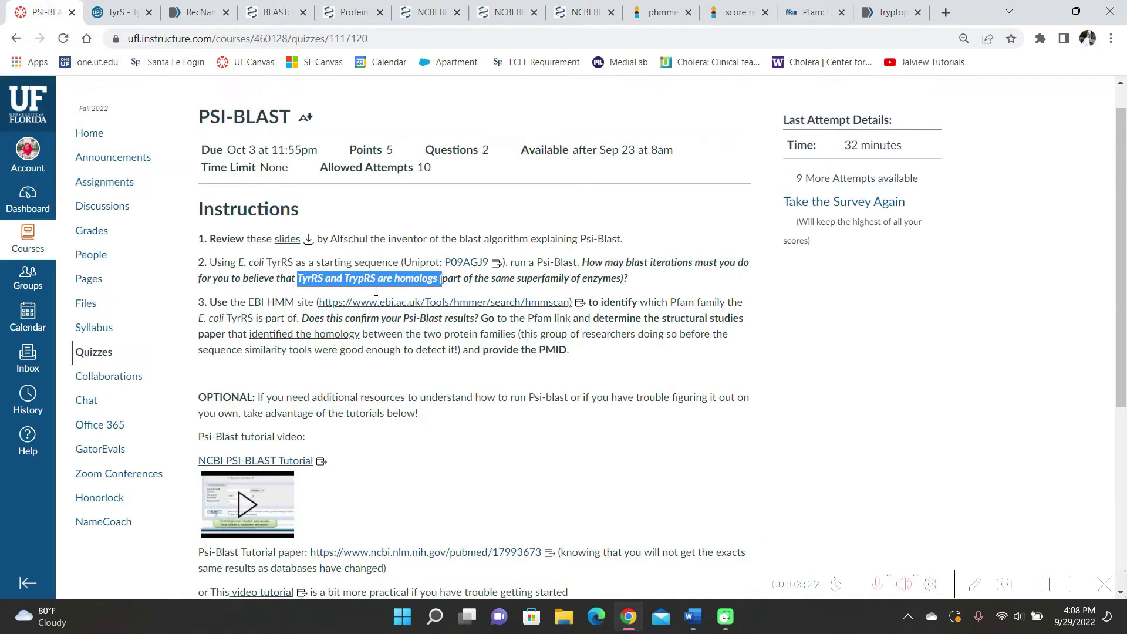
left_click(427, 382)
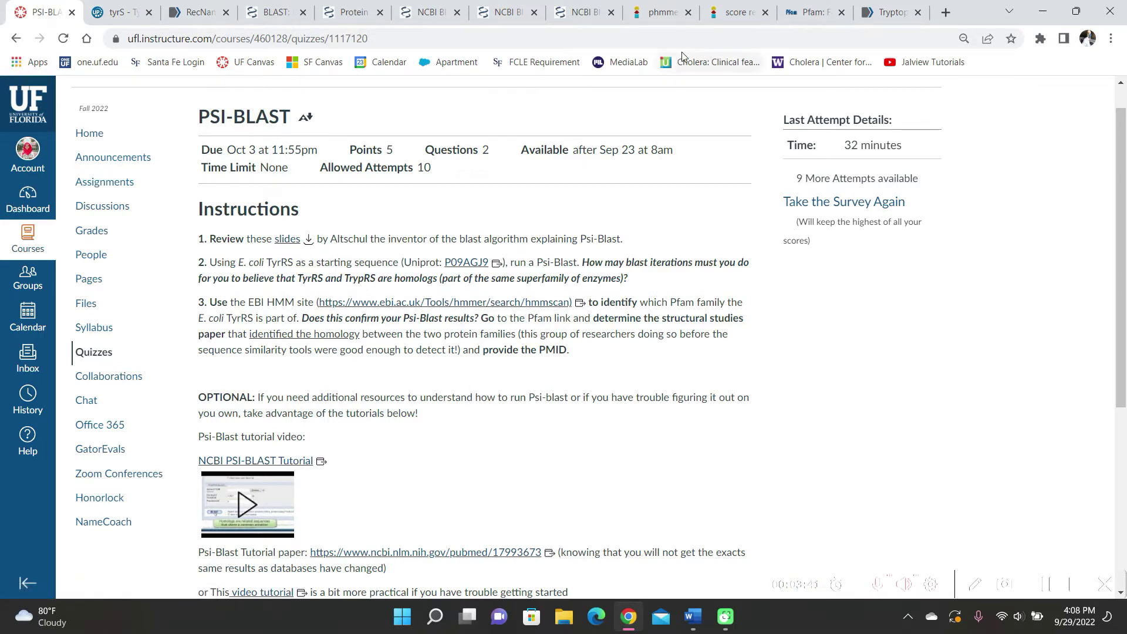
left_click(660, 12)
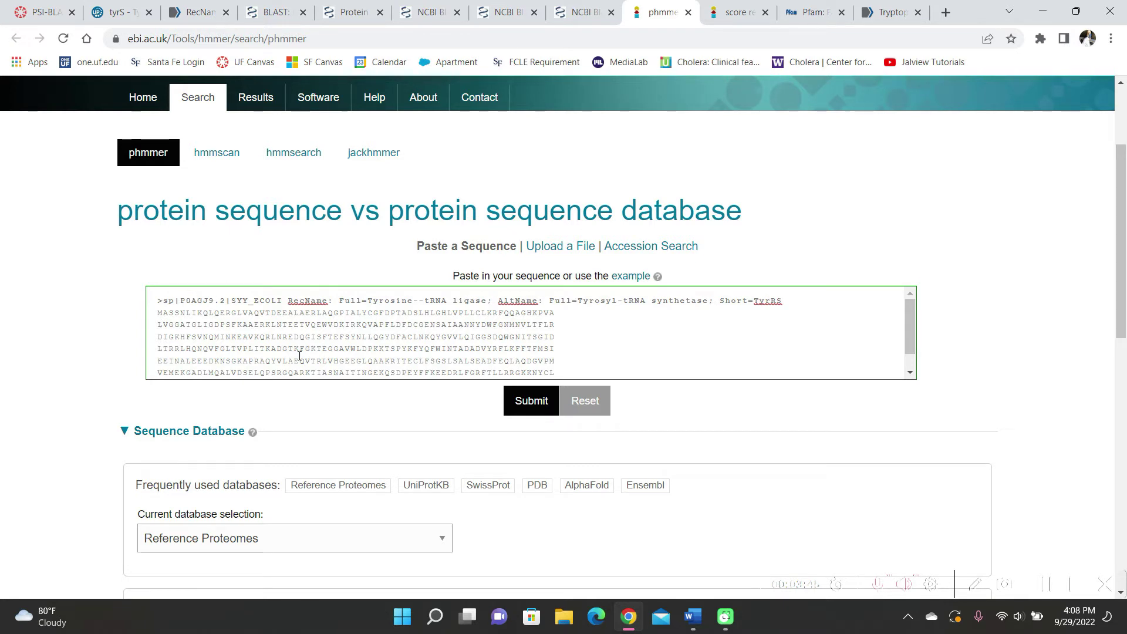
Open the phmmer results for the TyrRS sequence and scroll through the summary.
mouse_move(731, 5)
left_click(731, 9)
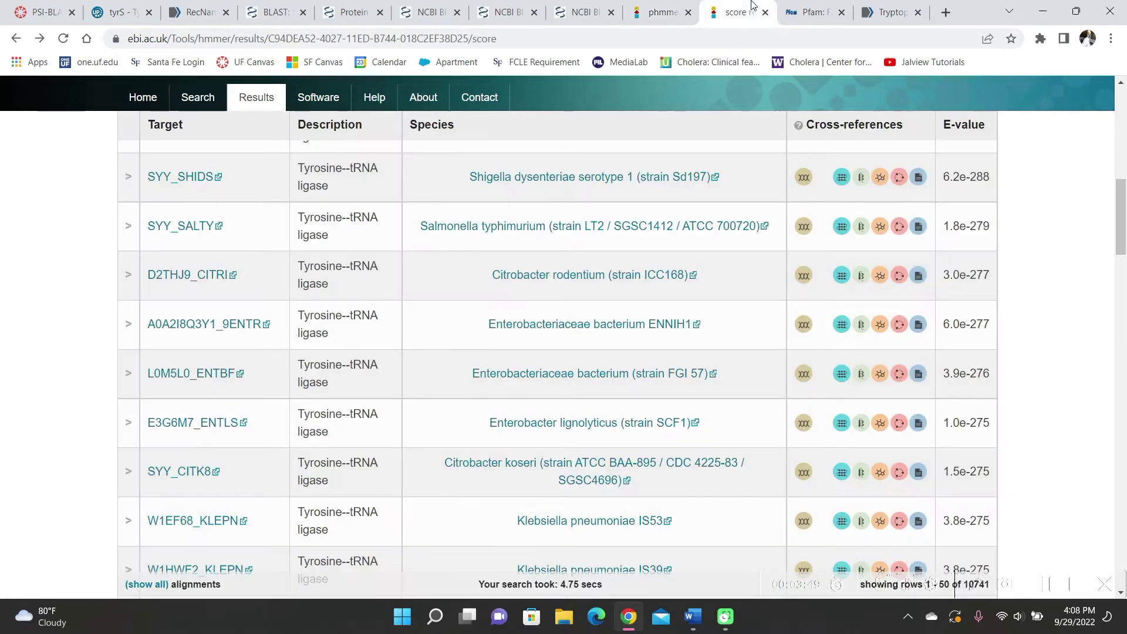
scroll(1052, 280, "up", 6)
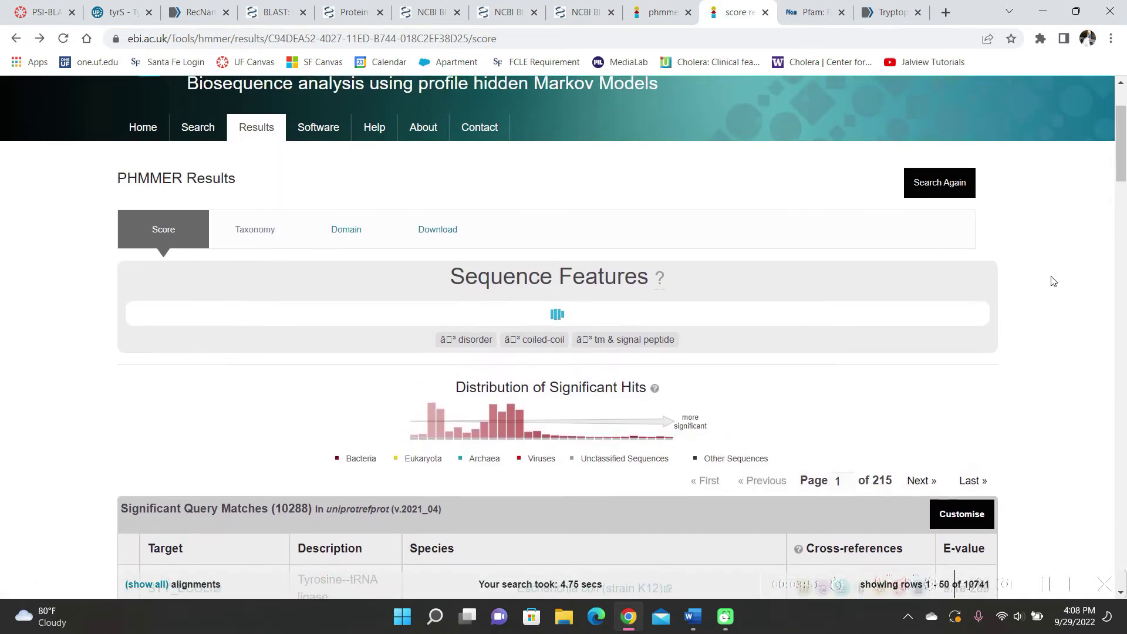
scroll(1051, 280, "up", 2)
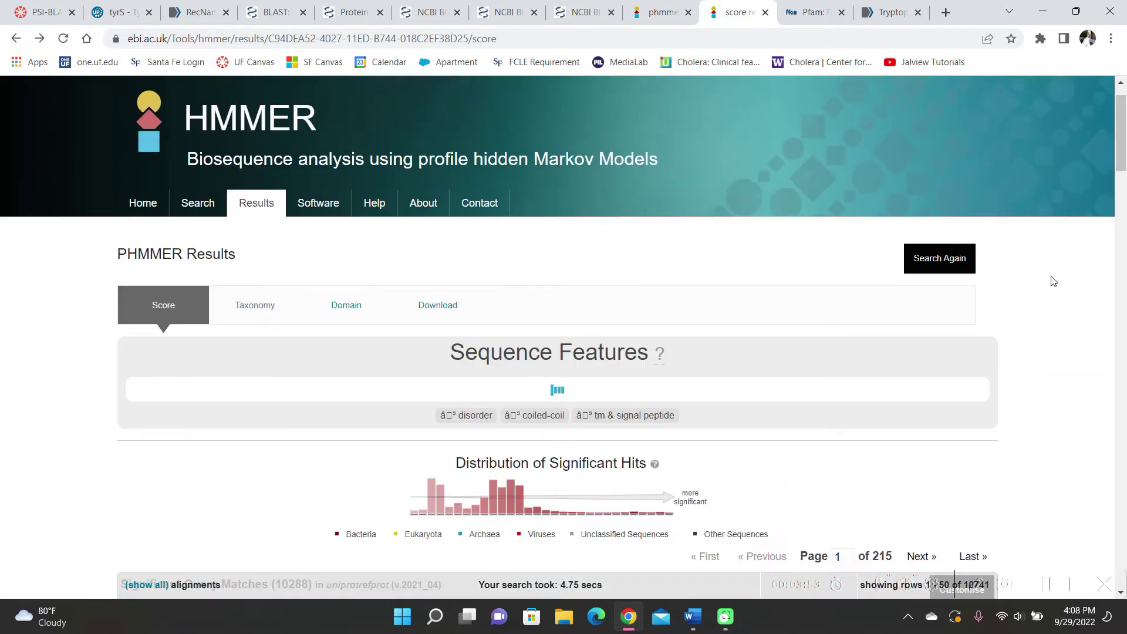
scroll(1052, 280, "down", 1)
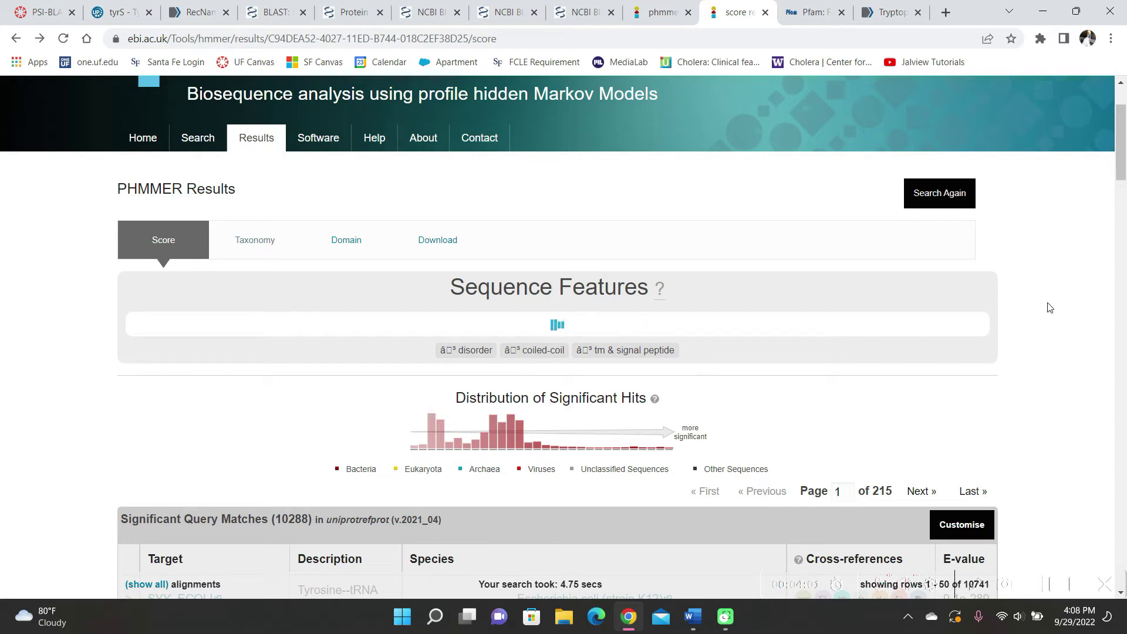
scroll(1045, 309, "down", 6)
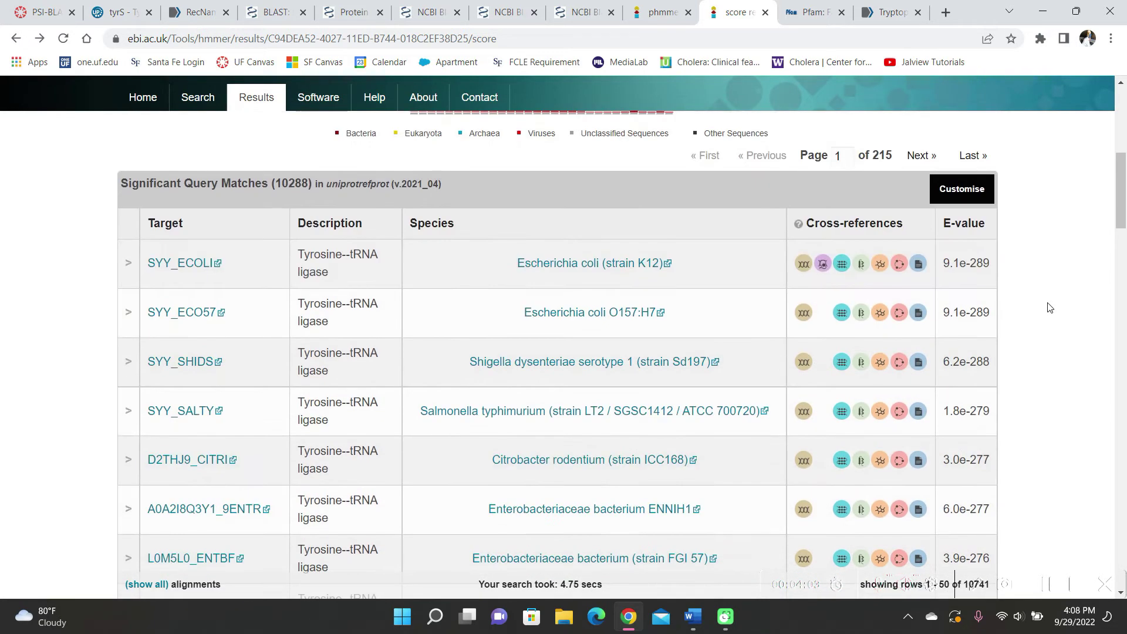
After checking the quiz, return to the phmmer hit table topped by SYY_ECOLI at 9.1e-289.
left_click(24, 5)
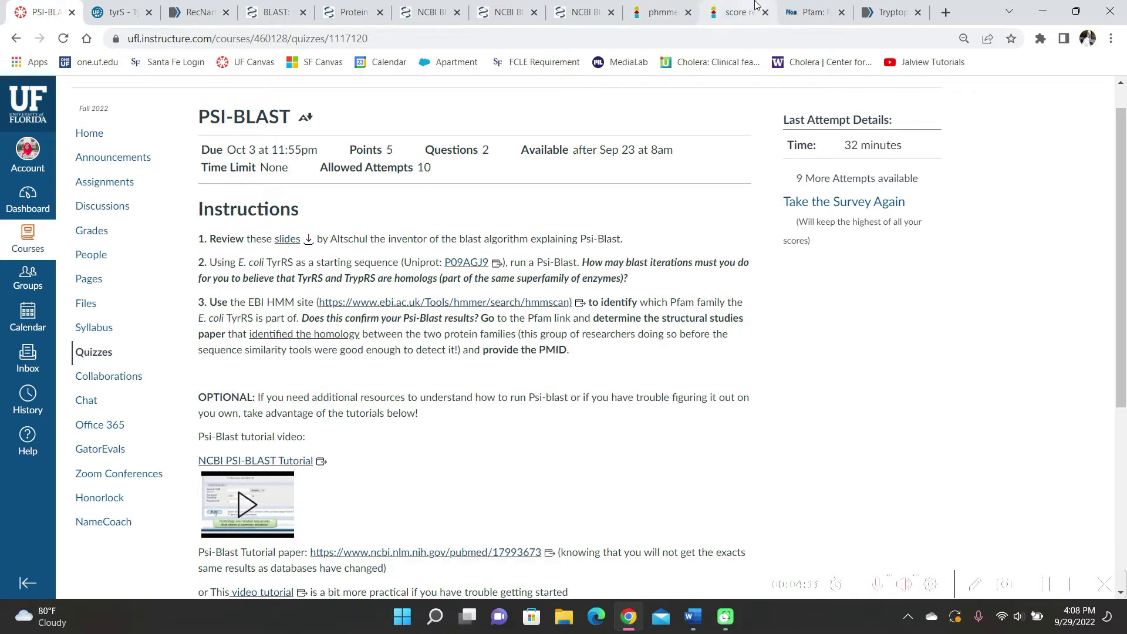
mouse_move(750, 4)
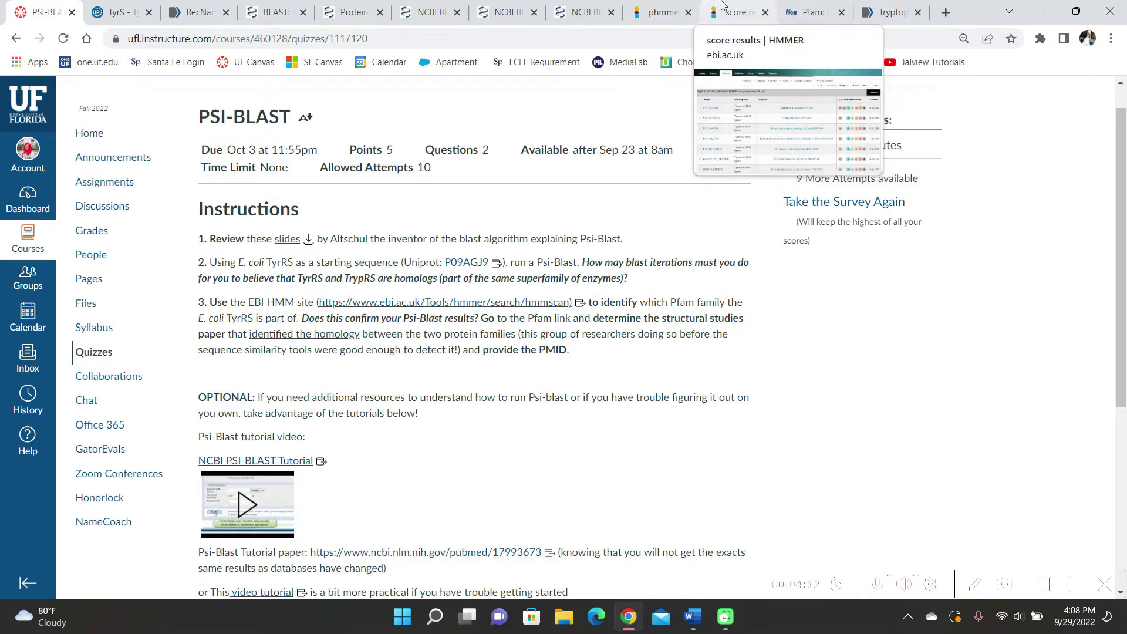
left_click(750, 7)
scroll(1069, 252, "up", 2)
scroll(1069, 252, "up", 2)
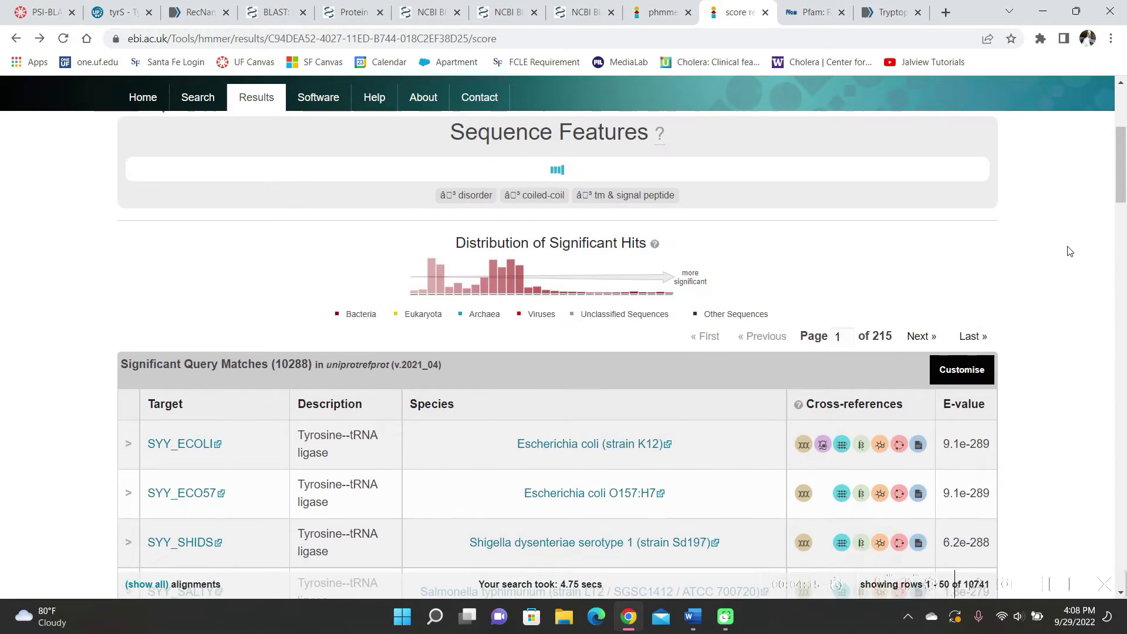
scroll(1070, 251, "down", 4)
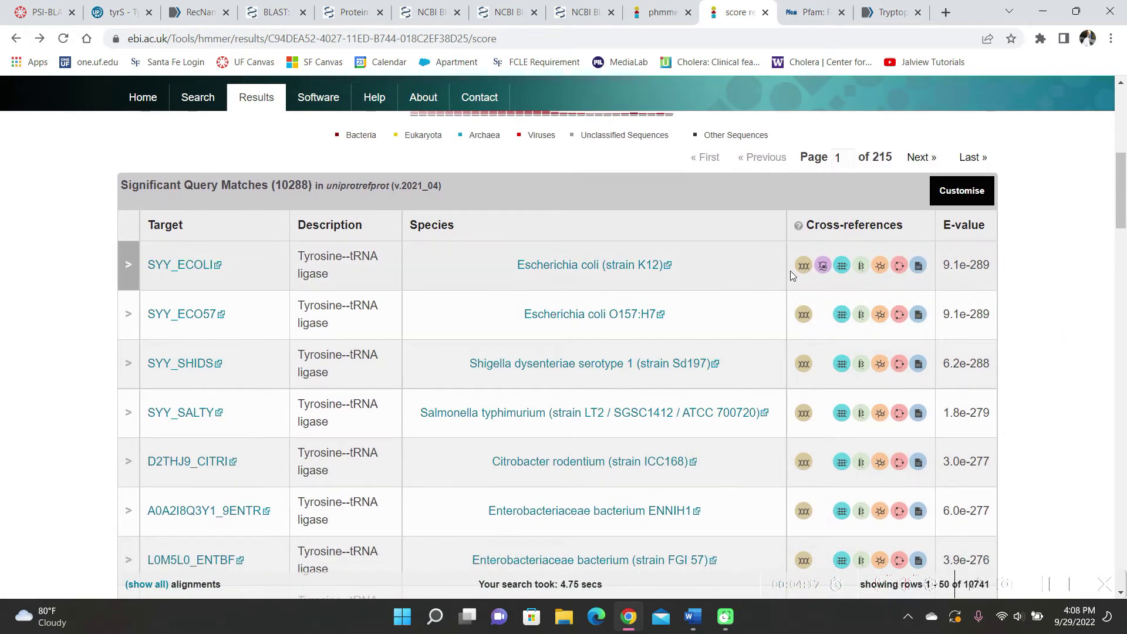
mouse_move(802, 269)
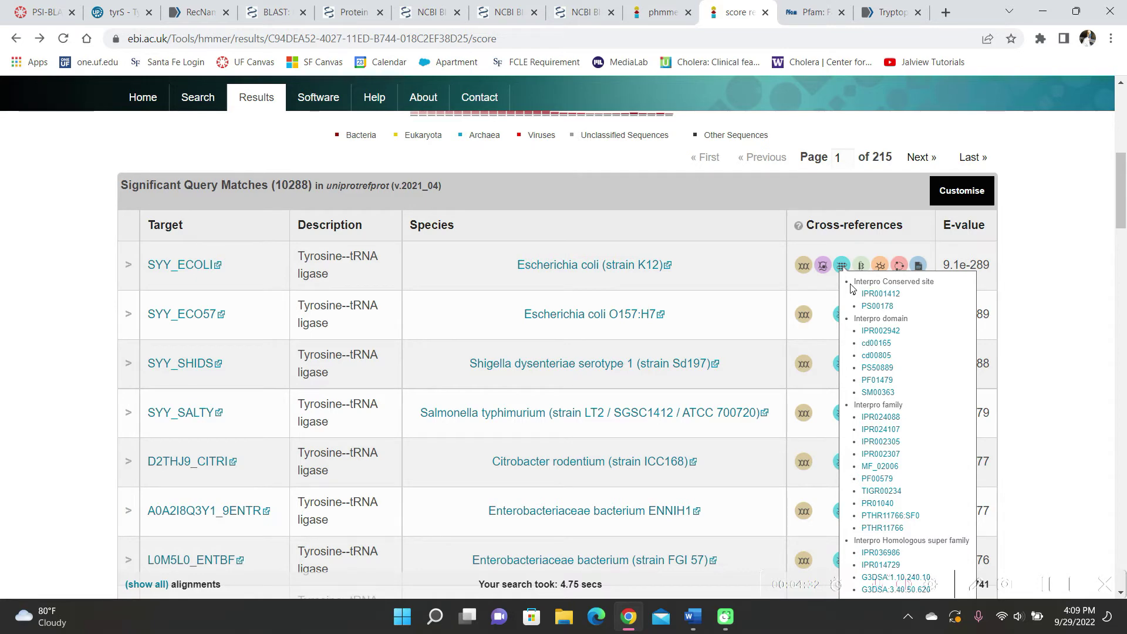
Follow SYY_ECOLI's Pfam cross-reference to the tRNA-synt_1b (PF00579) family page.
scroll(852, 287, "down", 4)
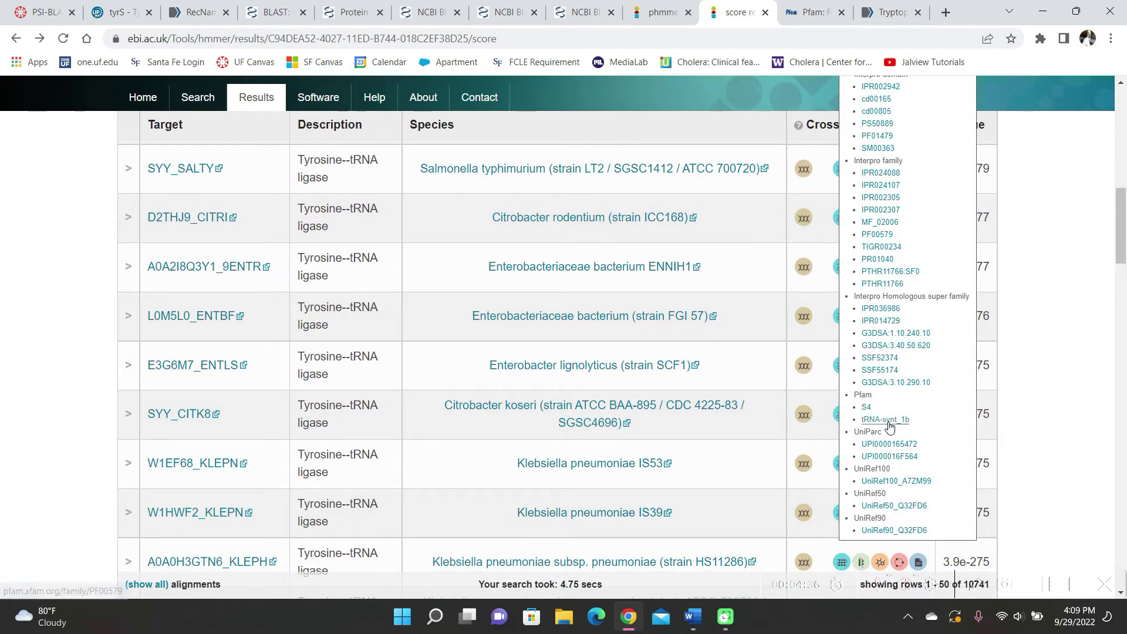
left_click(886, 420)
left_click(802, 7)
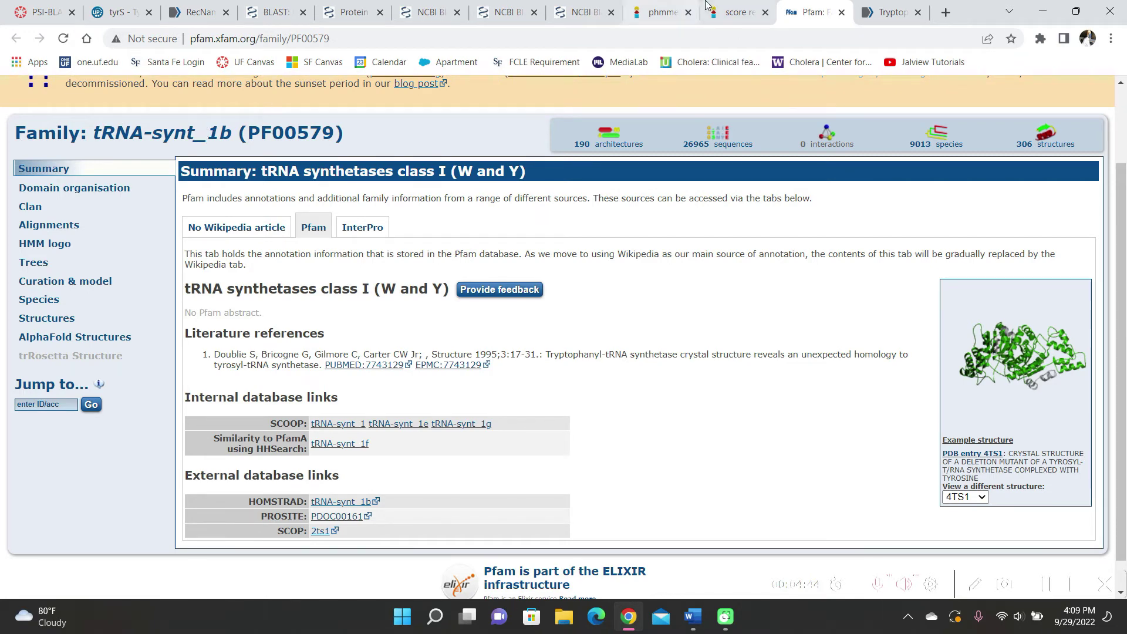
left_click(737, 13)
scroll(336, 245, "up", 1)
scroll(337, 245, "up", 1)
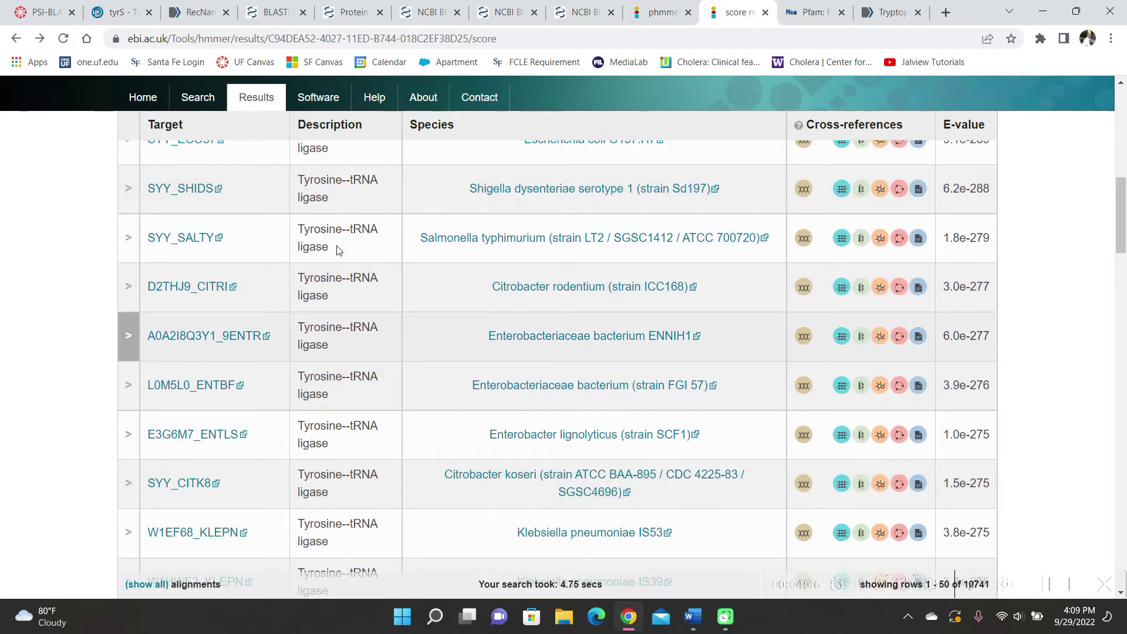
scroll(340, 251, "up", 3)
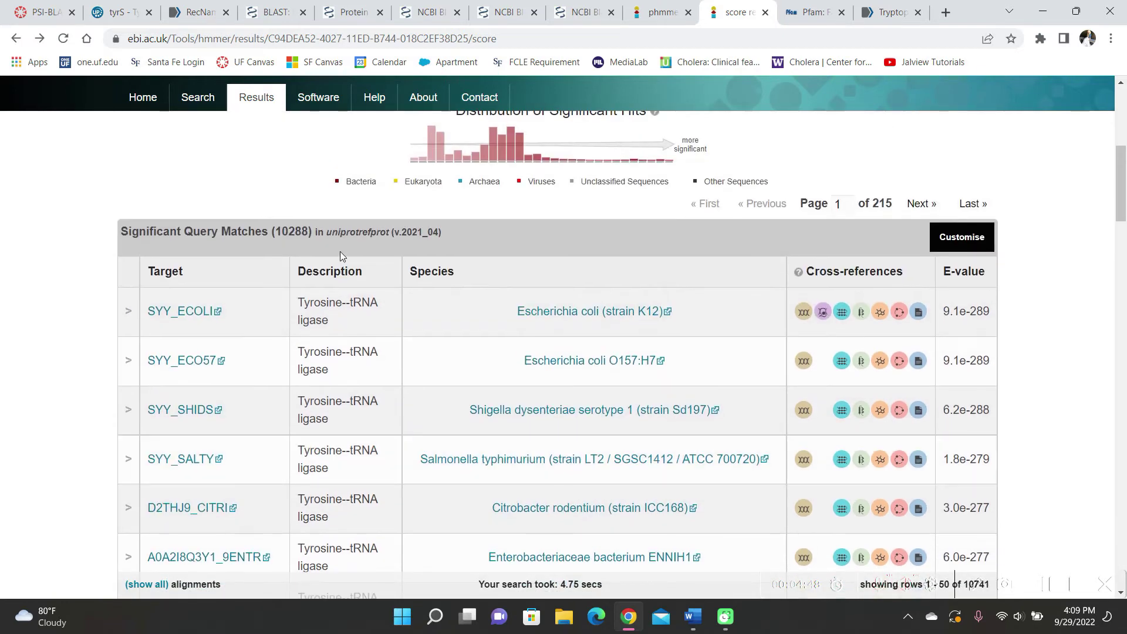
scroll(340, 436, "down", 5)
scroll(585, 317, "up", 2)
scroll(585, 316, "up", 1)
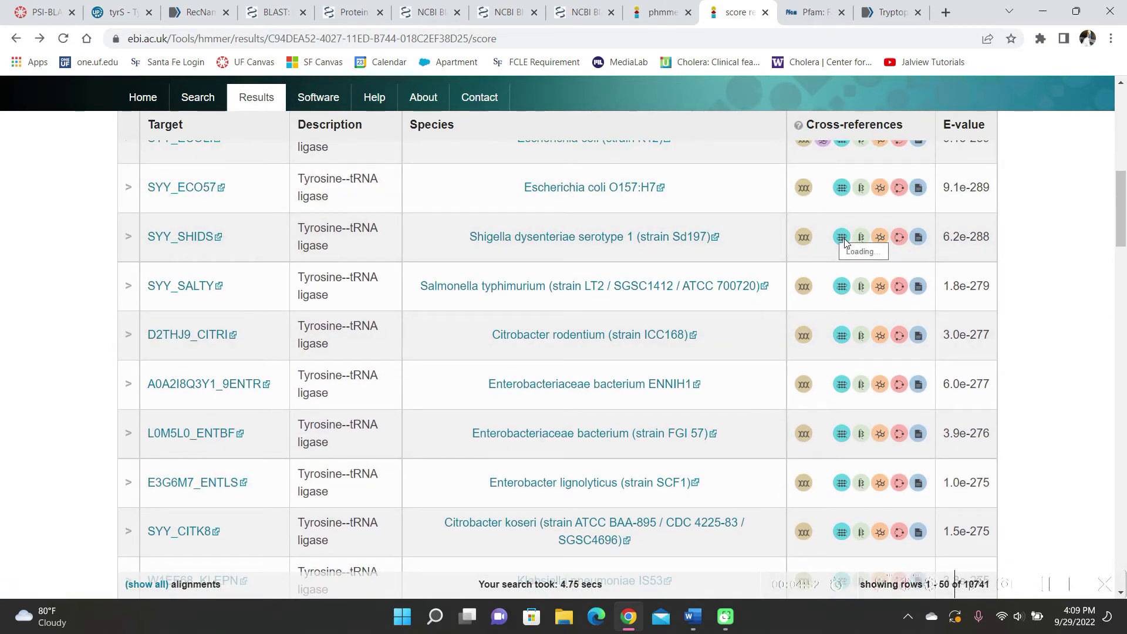
mouse_move(845, 243)
scroll(882, 329, "down", 3)
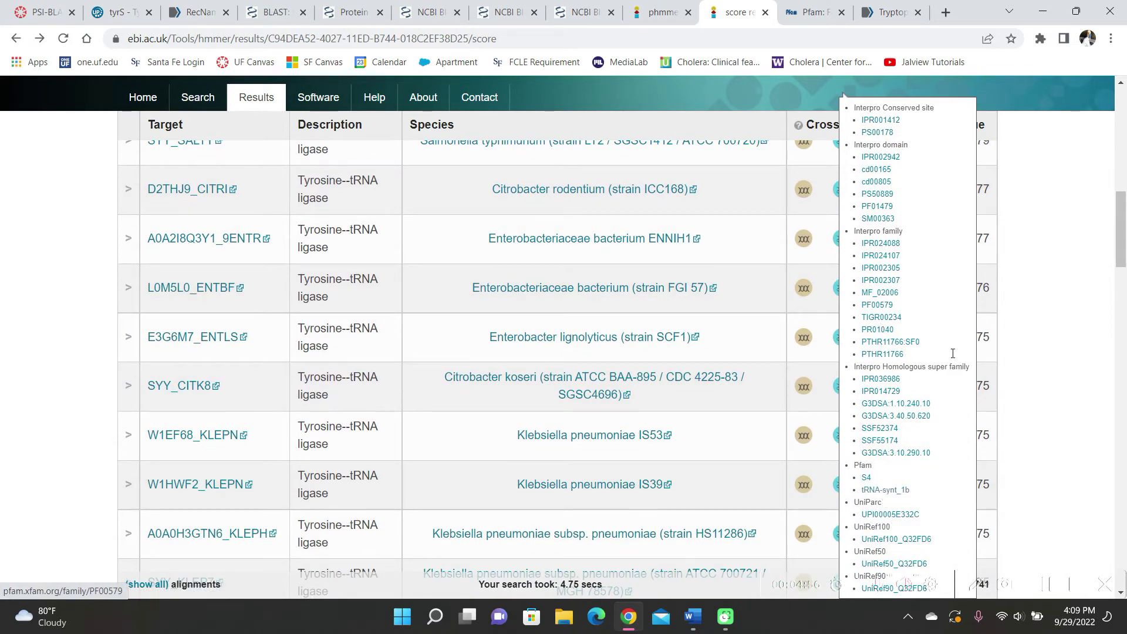
left_click(810, 9)
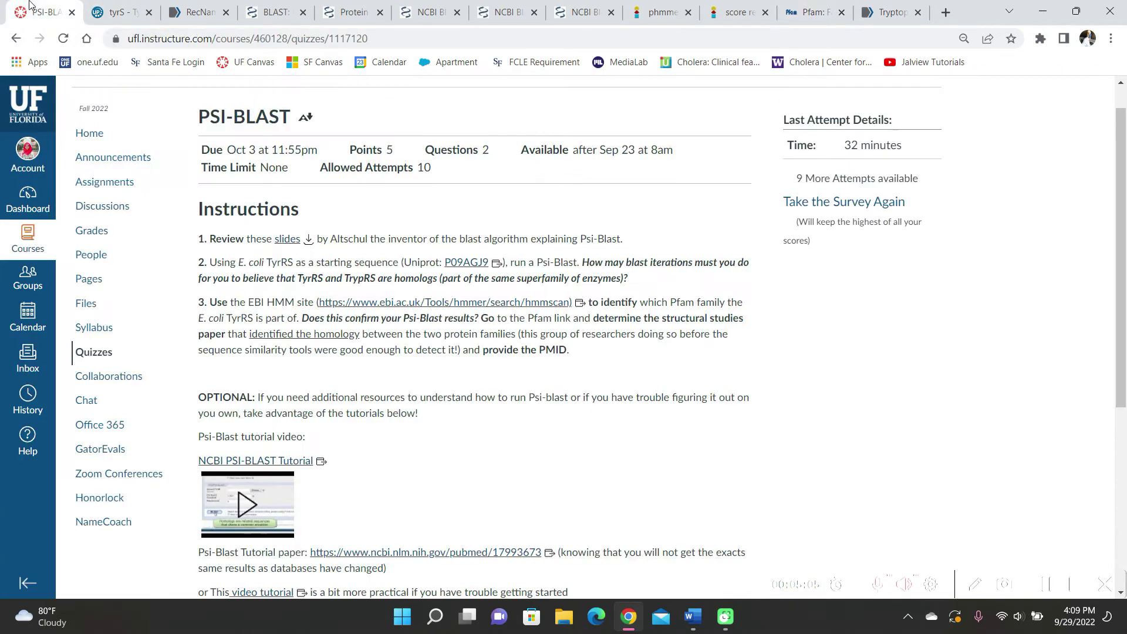
Review the Canvas PSI-BLAST quiz instructions, then return to the iteration 3 Tyrosine--tRNA ligase hits.
left_click(41, 11)
left_click(566, 6)
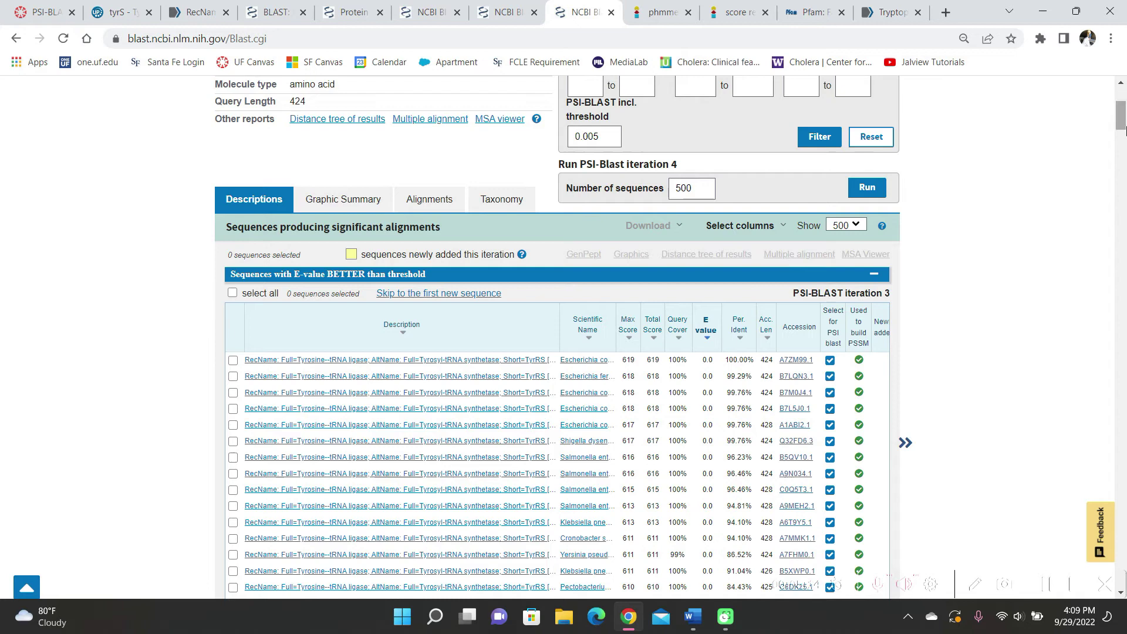
Scroll the iteration 3 hits down to the Tryptophan--tRNA ligase entries, then return to Pfam tRNA-synt_1b.
scroll(1123, 129, "down", 15)
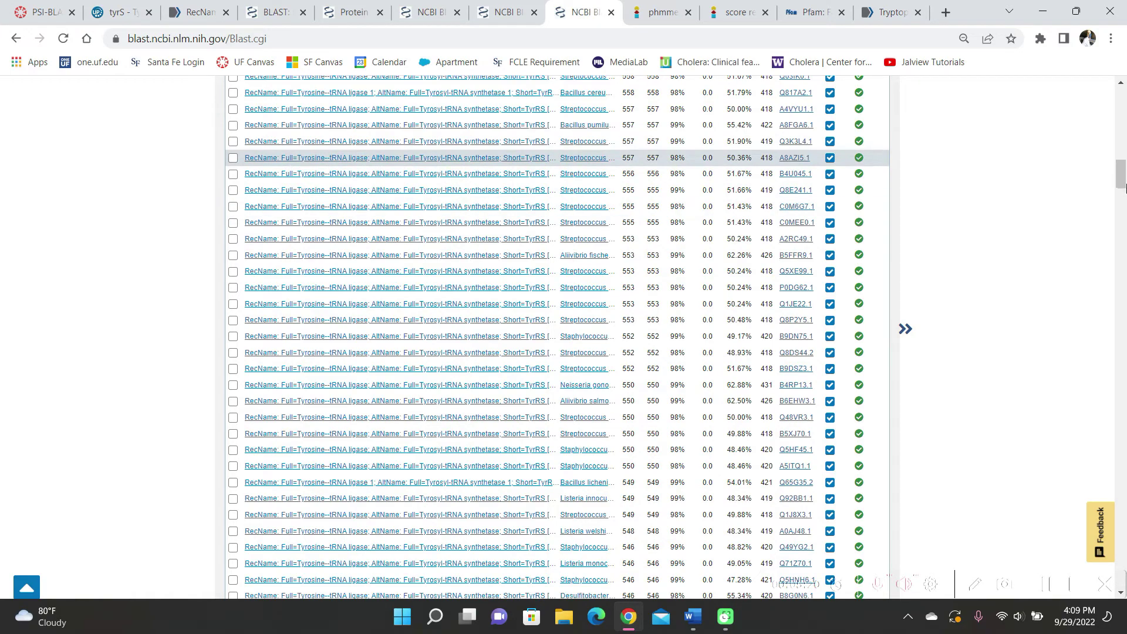
left_click_drag(1120, 175, 1112, 531)
scroll(538, 383, "down", 1)
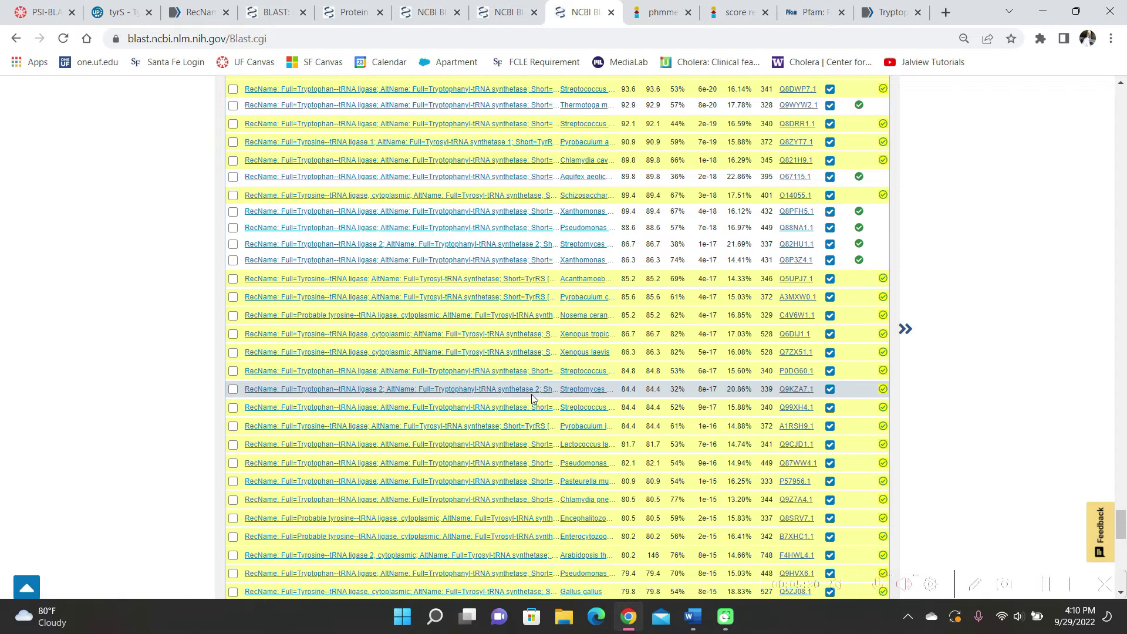
left_click(790, 7)
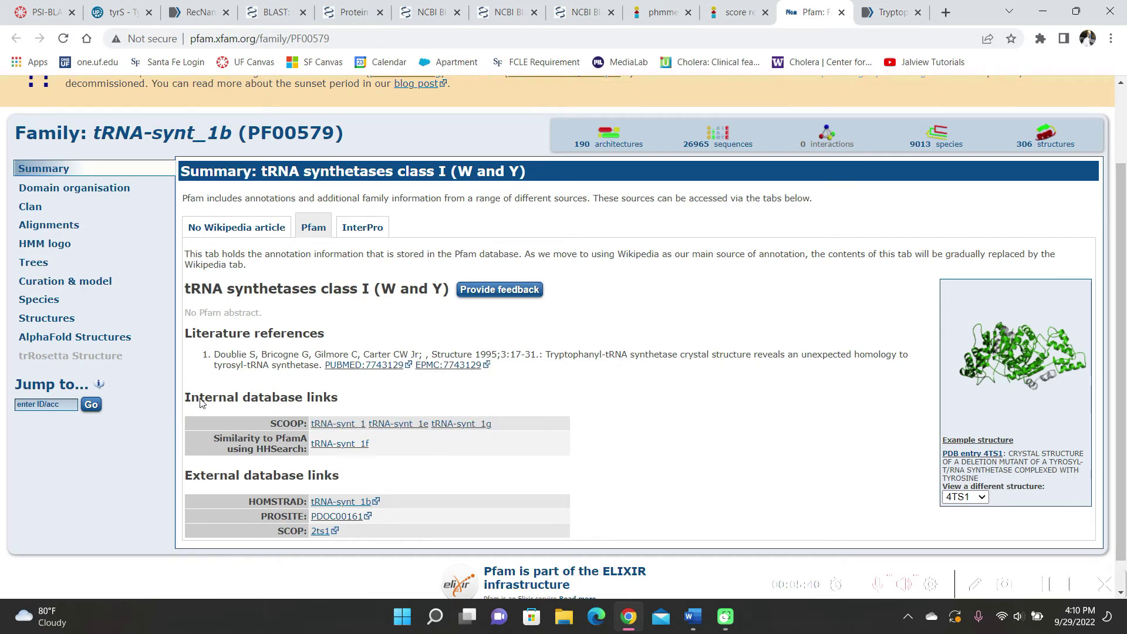
View the family's HUP clan (CL0039, 32 members), then go back to the PSI-BLAST hit list.
left_click(33, 207)
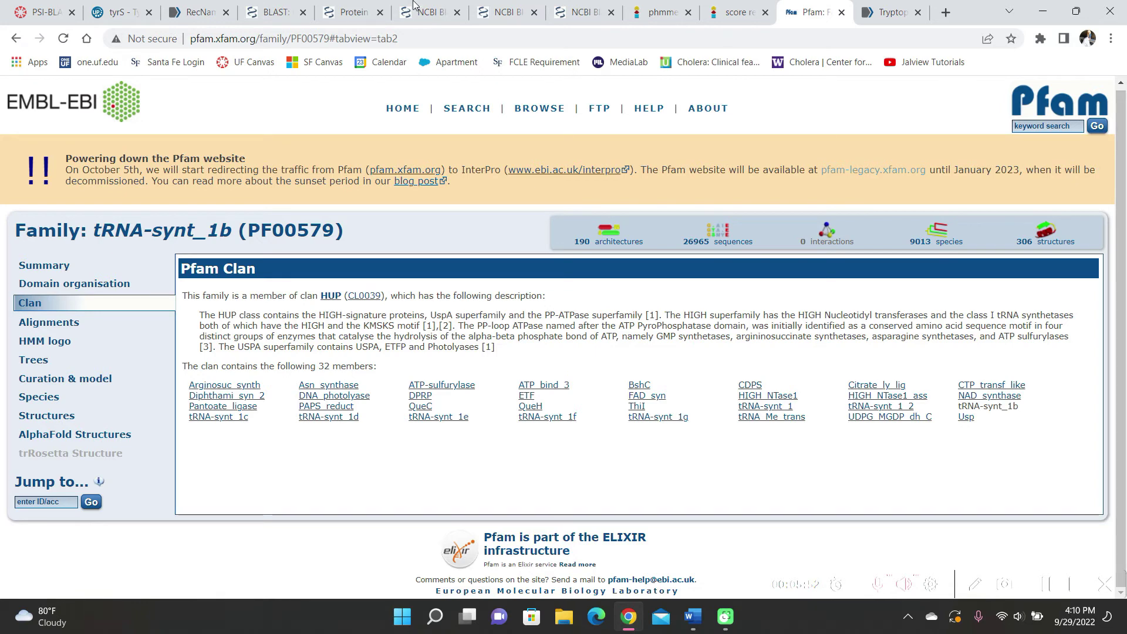
left_click(587, 12)
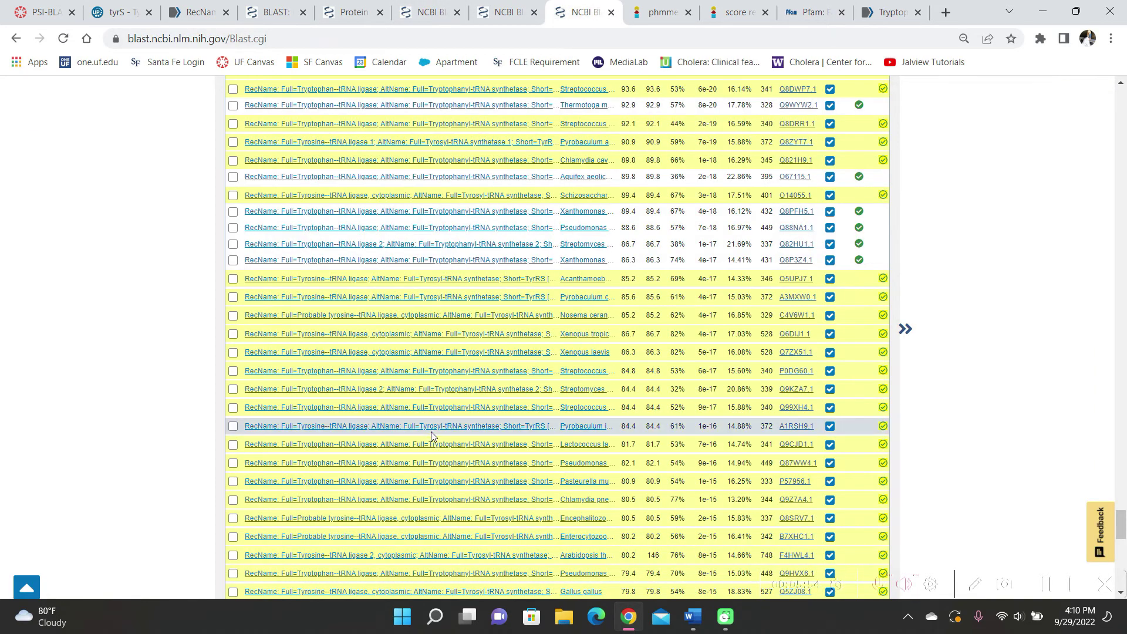
Check more BLAST hits and the quiz instructions, then return to Pfam's HUP clan view.
scroll(430, 434, "down", 1)
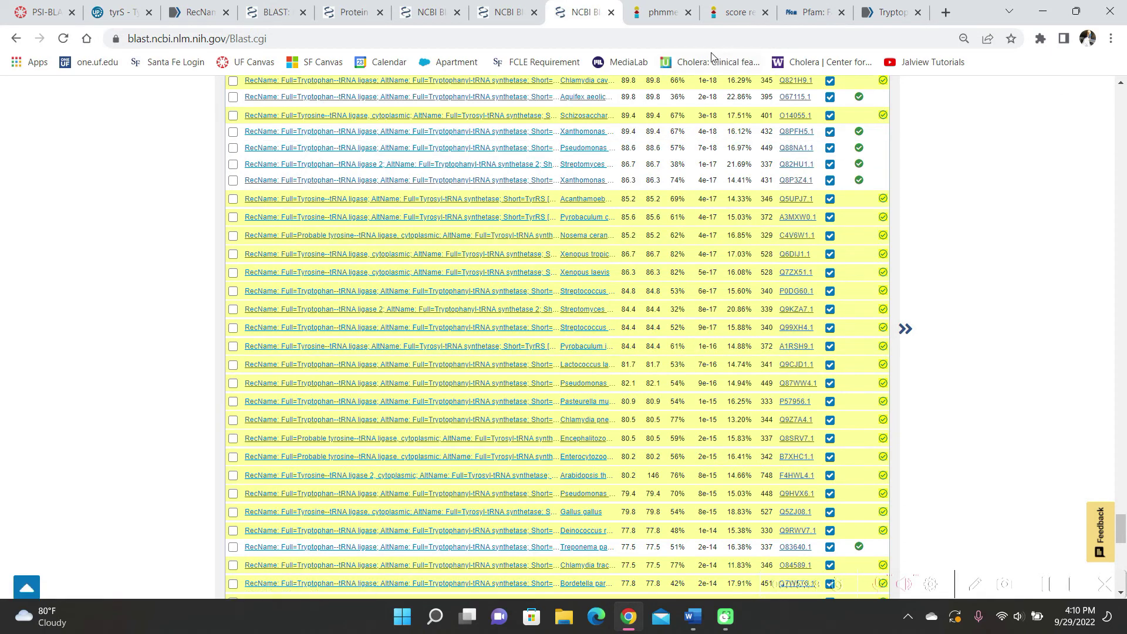
left_click(40, 12)
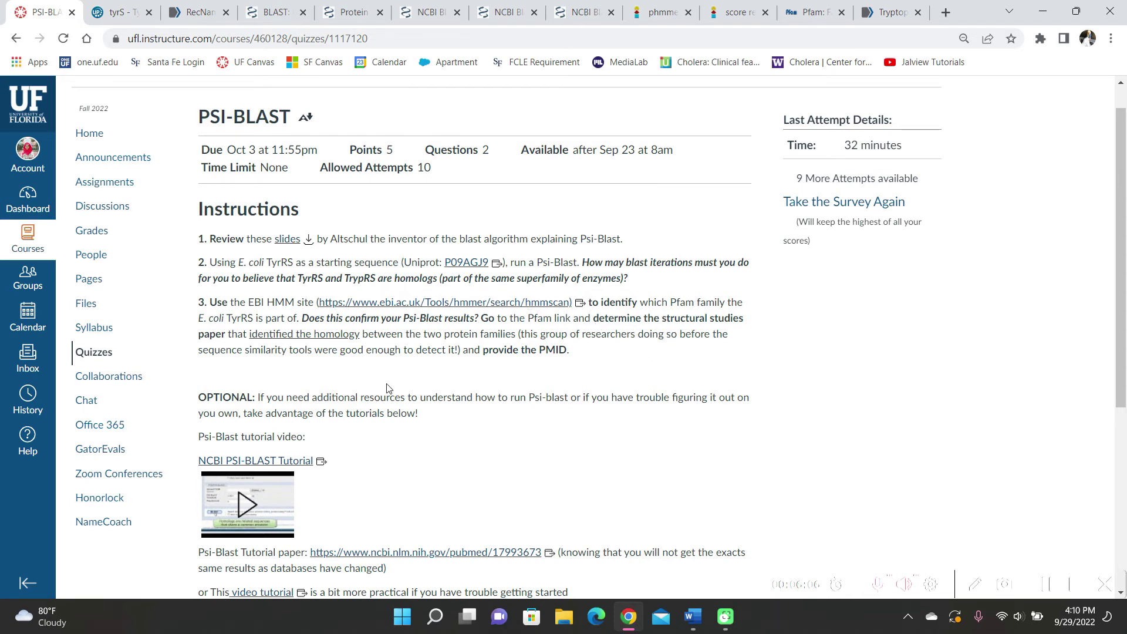
left_click(813, 12)
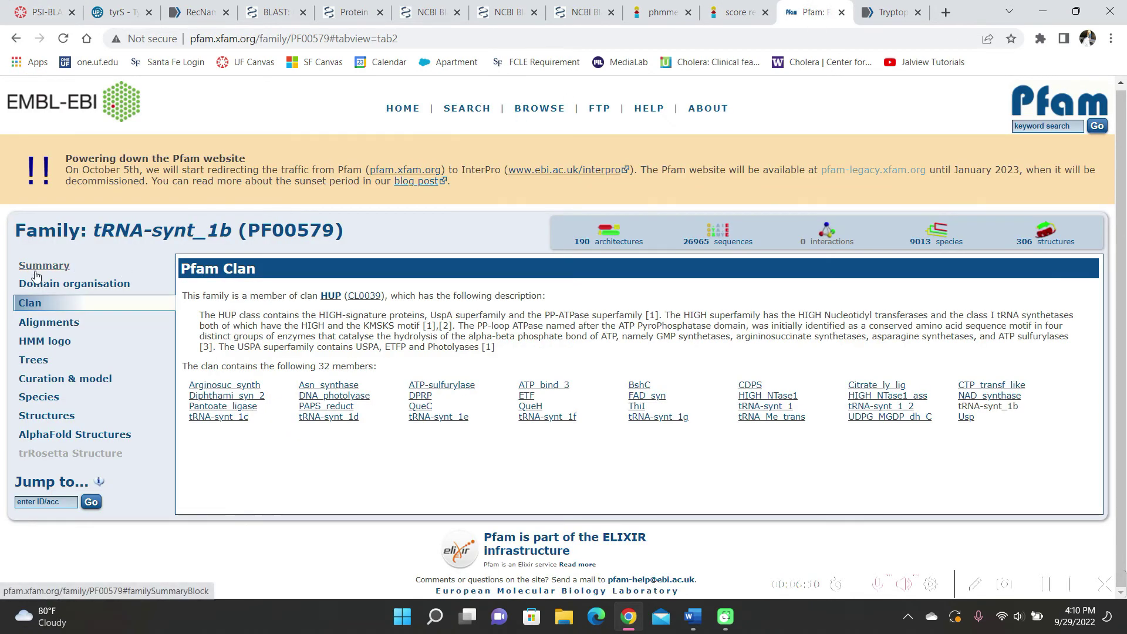
Read the tRNA-synt_1b summary's literature references, cross-checking against the PSI-BLAST results.
left_click(35, 272)
scroll(212, 359, "down", 1)
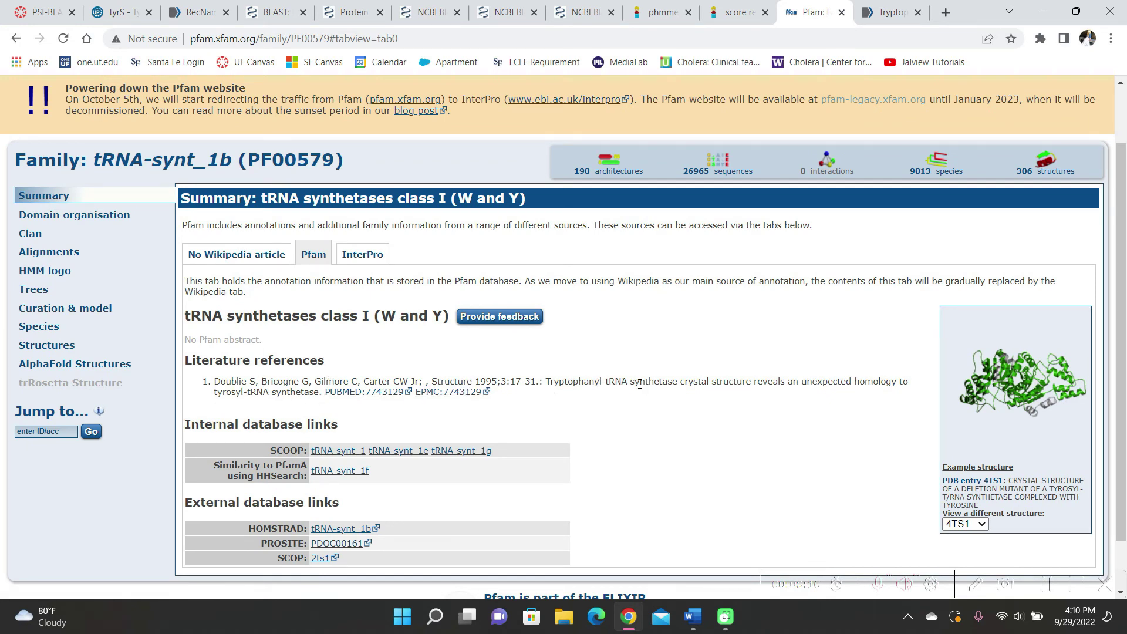
scroll(657, 385, "down", 1)
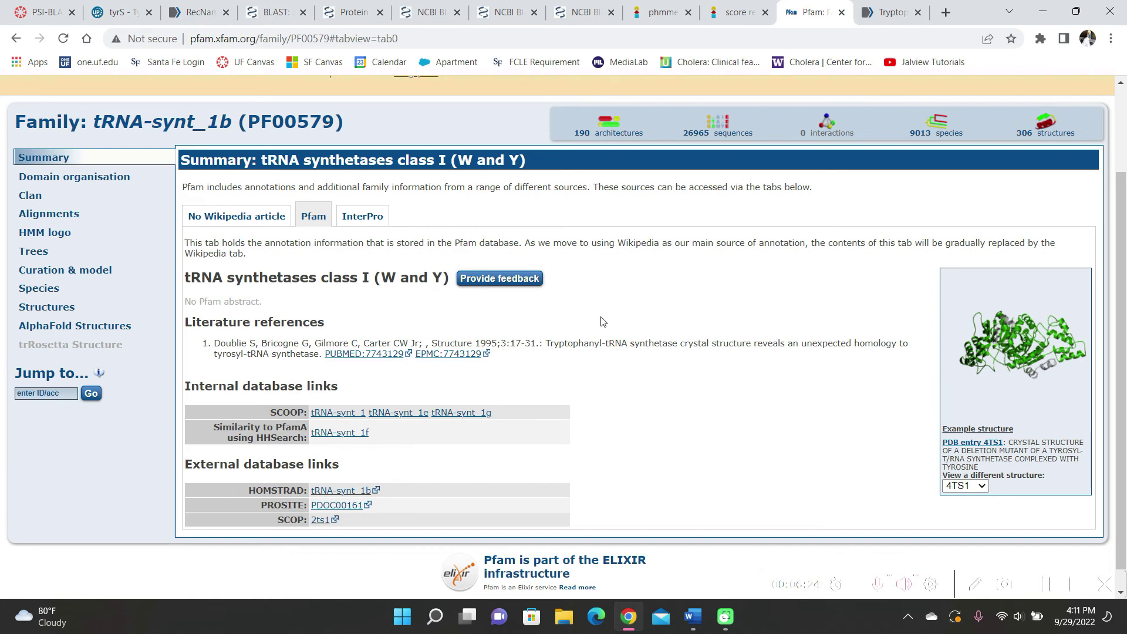
left_click(581, 12)
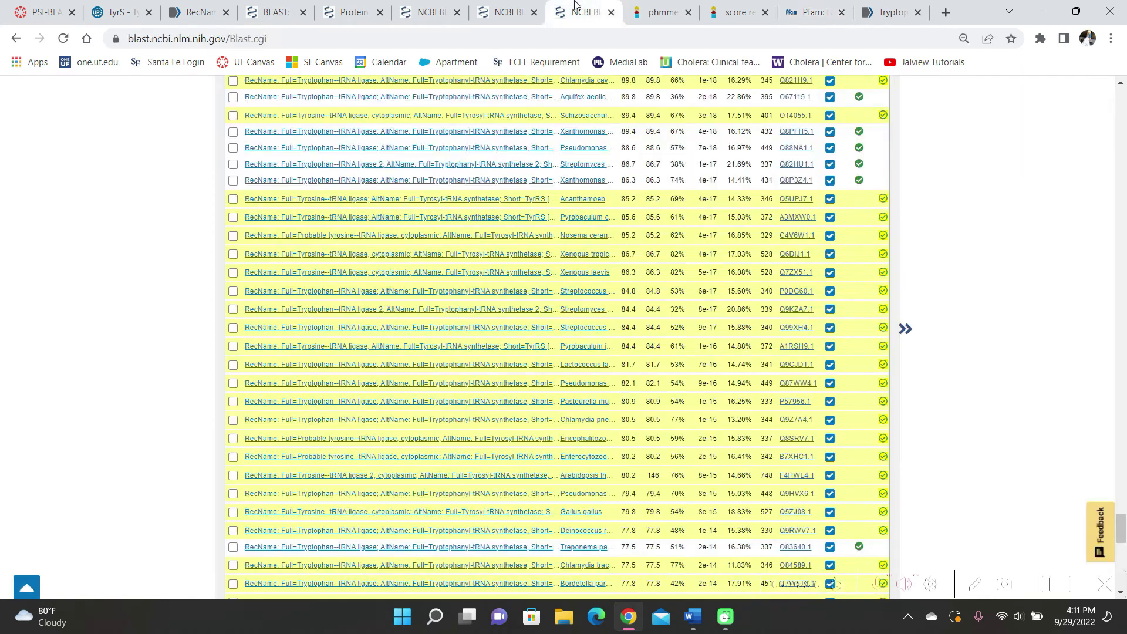
scroll(463, 305, "down", 1)
scroll(463, 309, "up", 1)
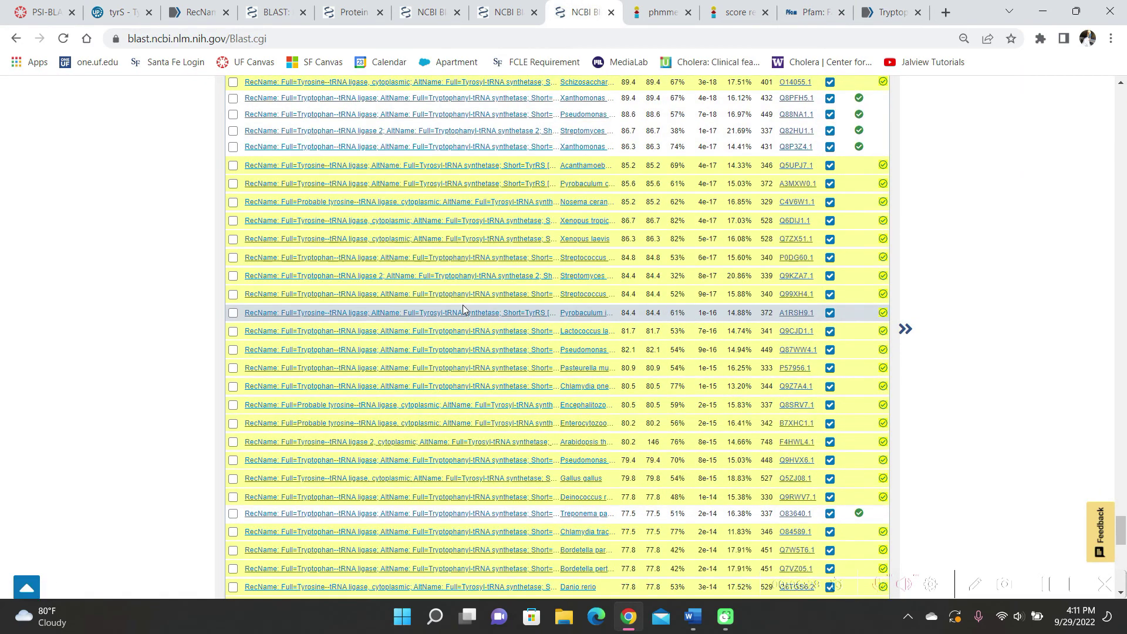
left_click(801, 6)
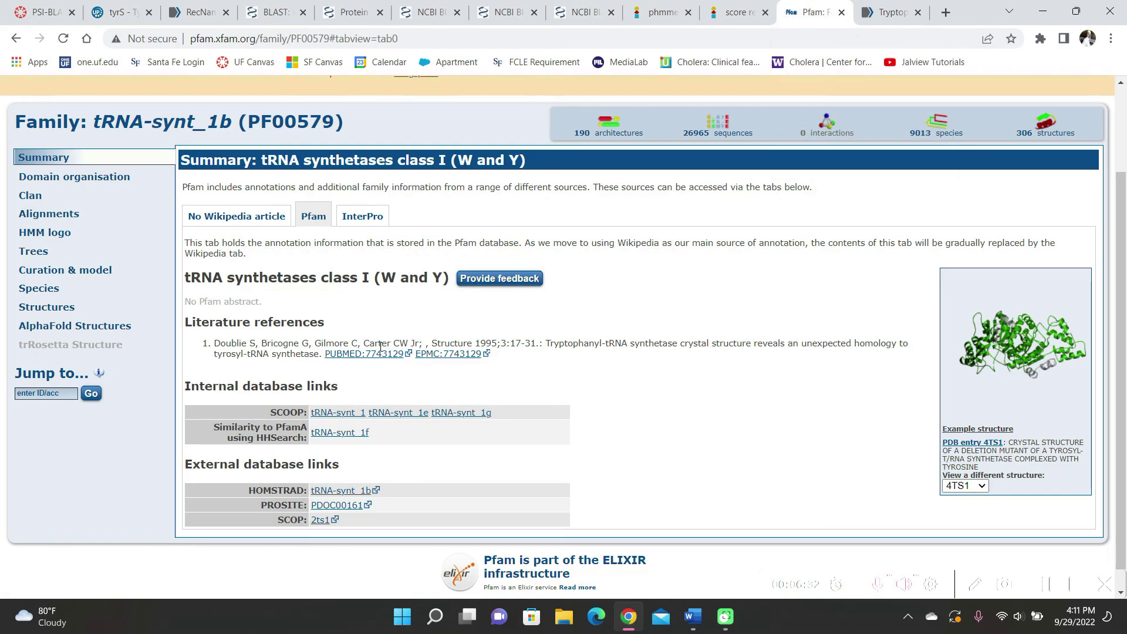
In the TrpRS crystal-structure paper, select PMID 7743129 and return to the Canvas quiz.
left_click(887, 7)
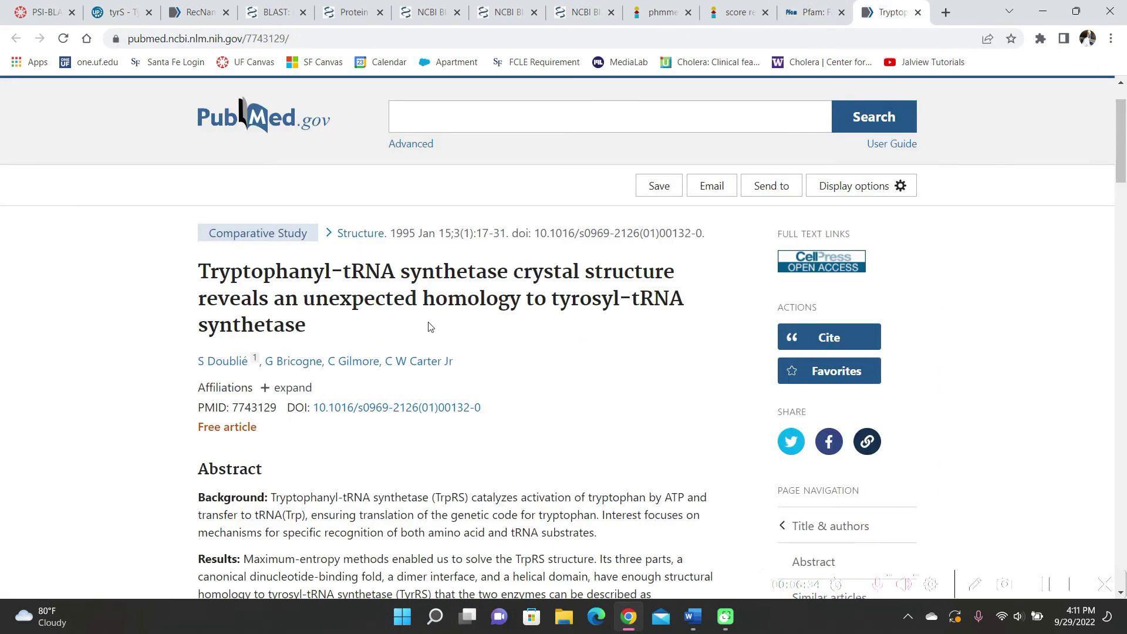
scroll(416, 327, "down", 1)
scroll(213, 246, "down", 1)
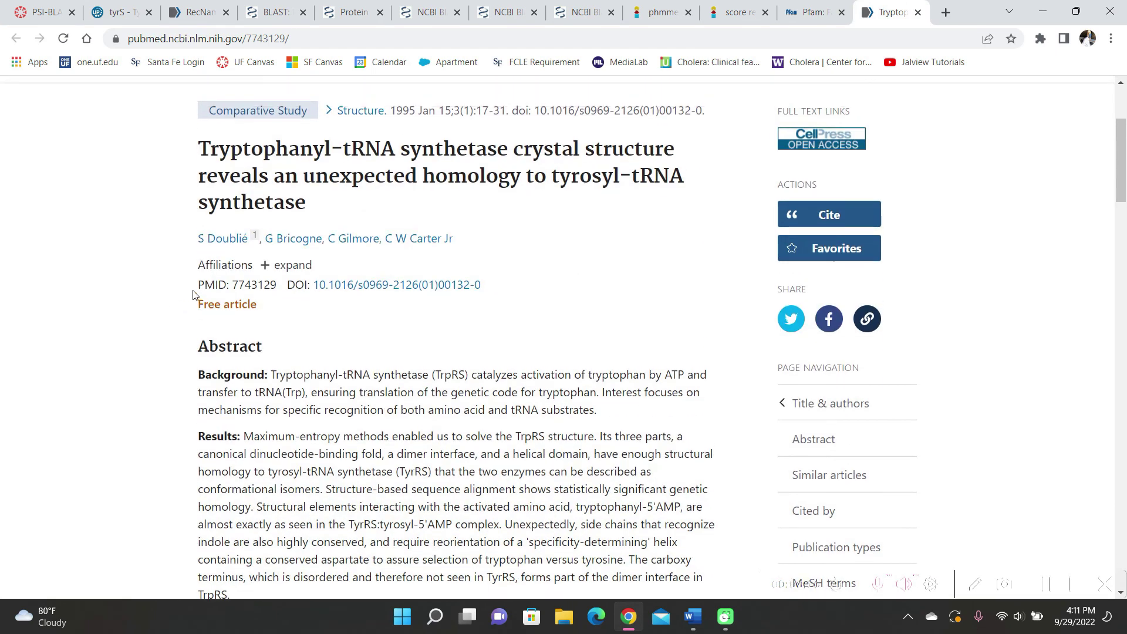
left_click_drag(193, 294, 279, 288)
left_click(50, 4)
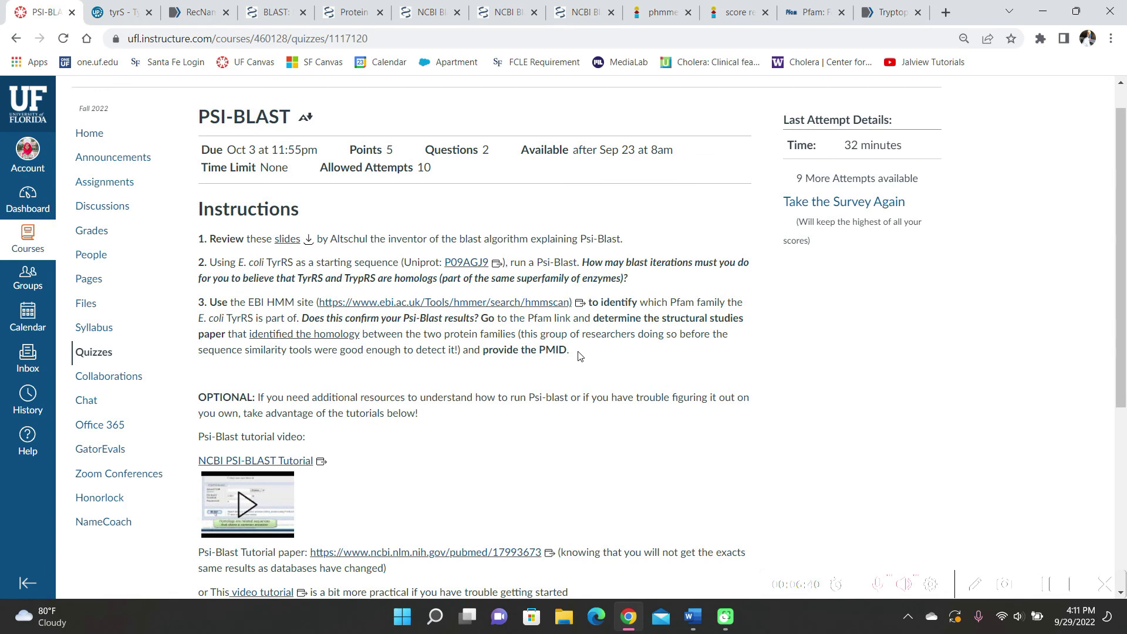
scroll(578, 355, "down", 3)
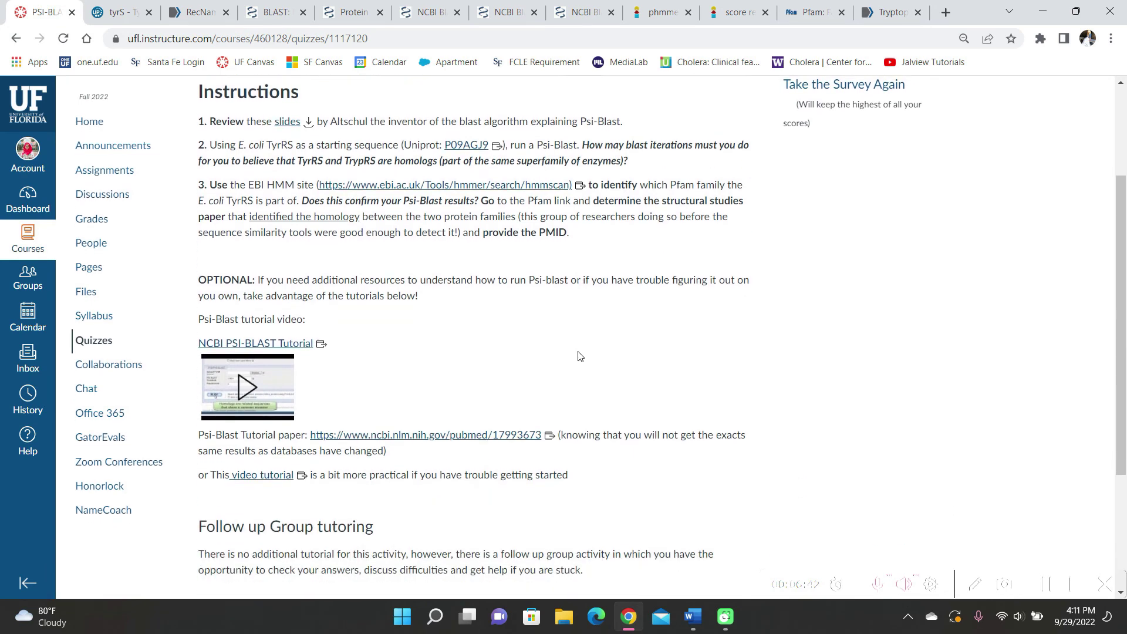
scroll(811, 292, "up", 4)
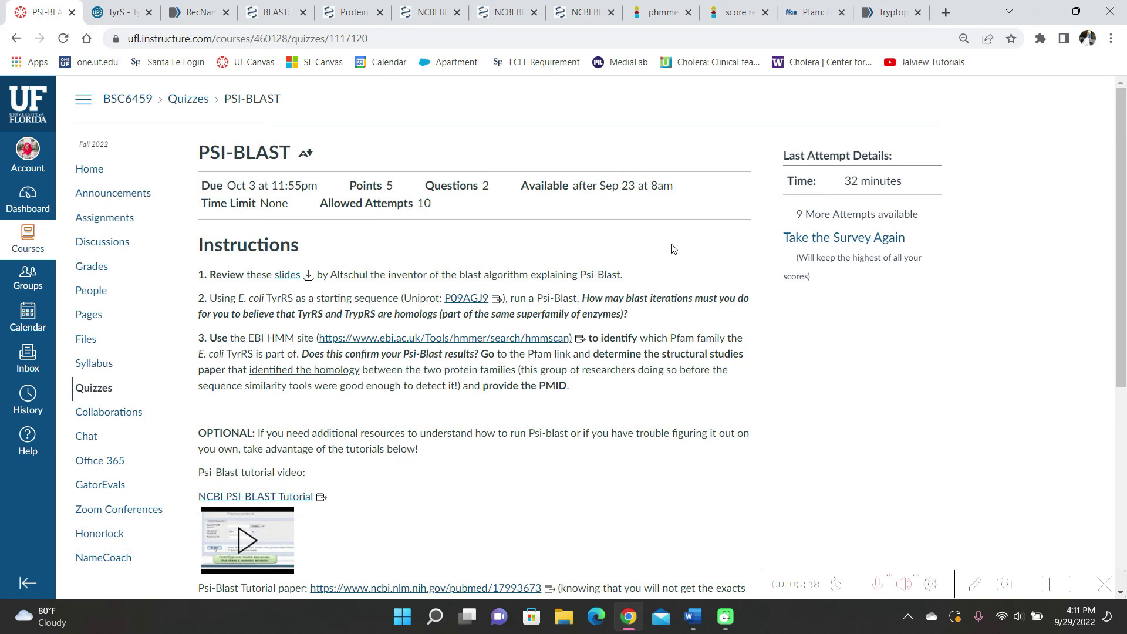
scroll(673, 249, "down", 1)
scroll(673, 249, "down", 1)
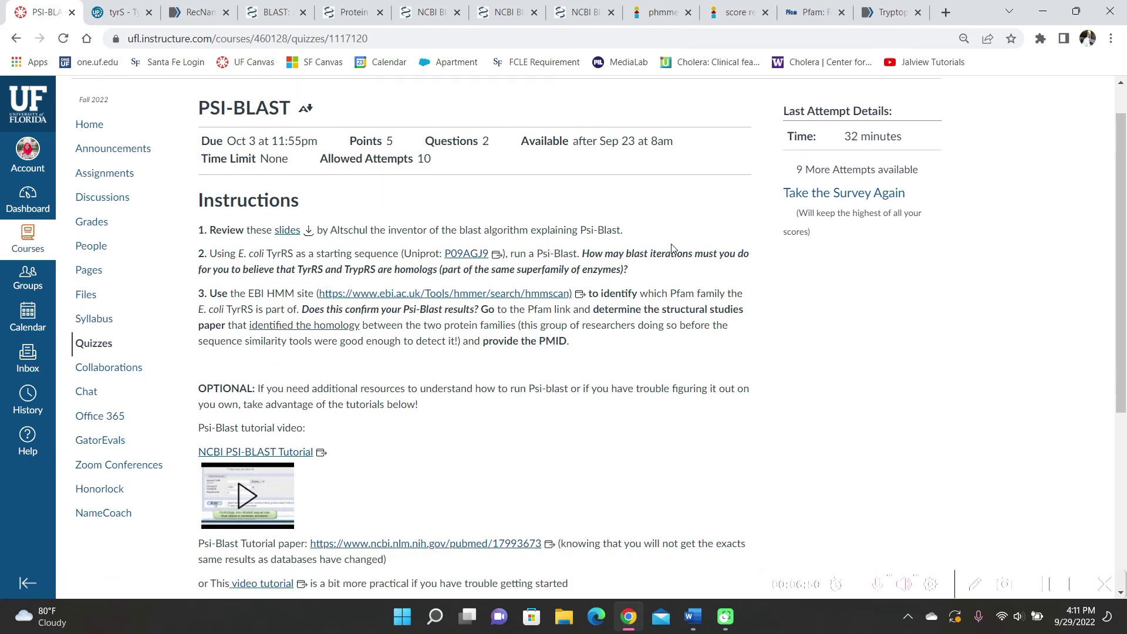